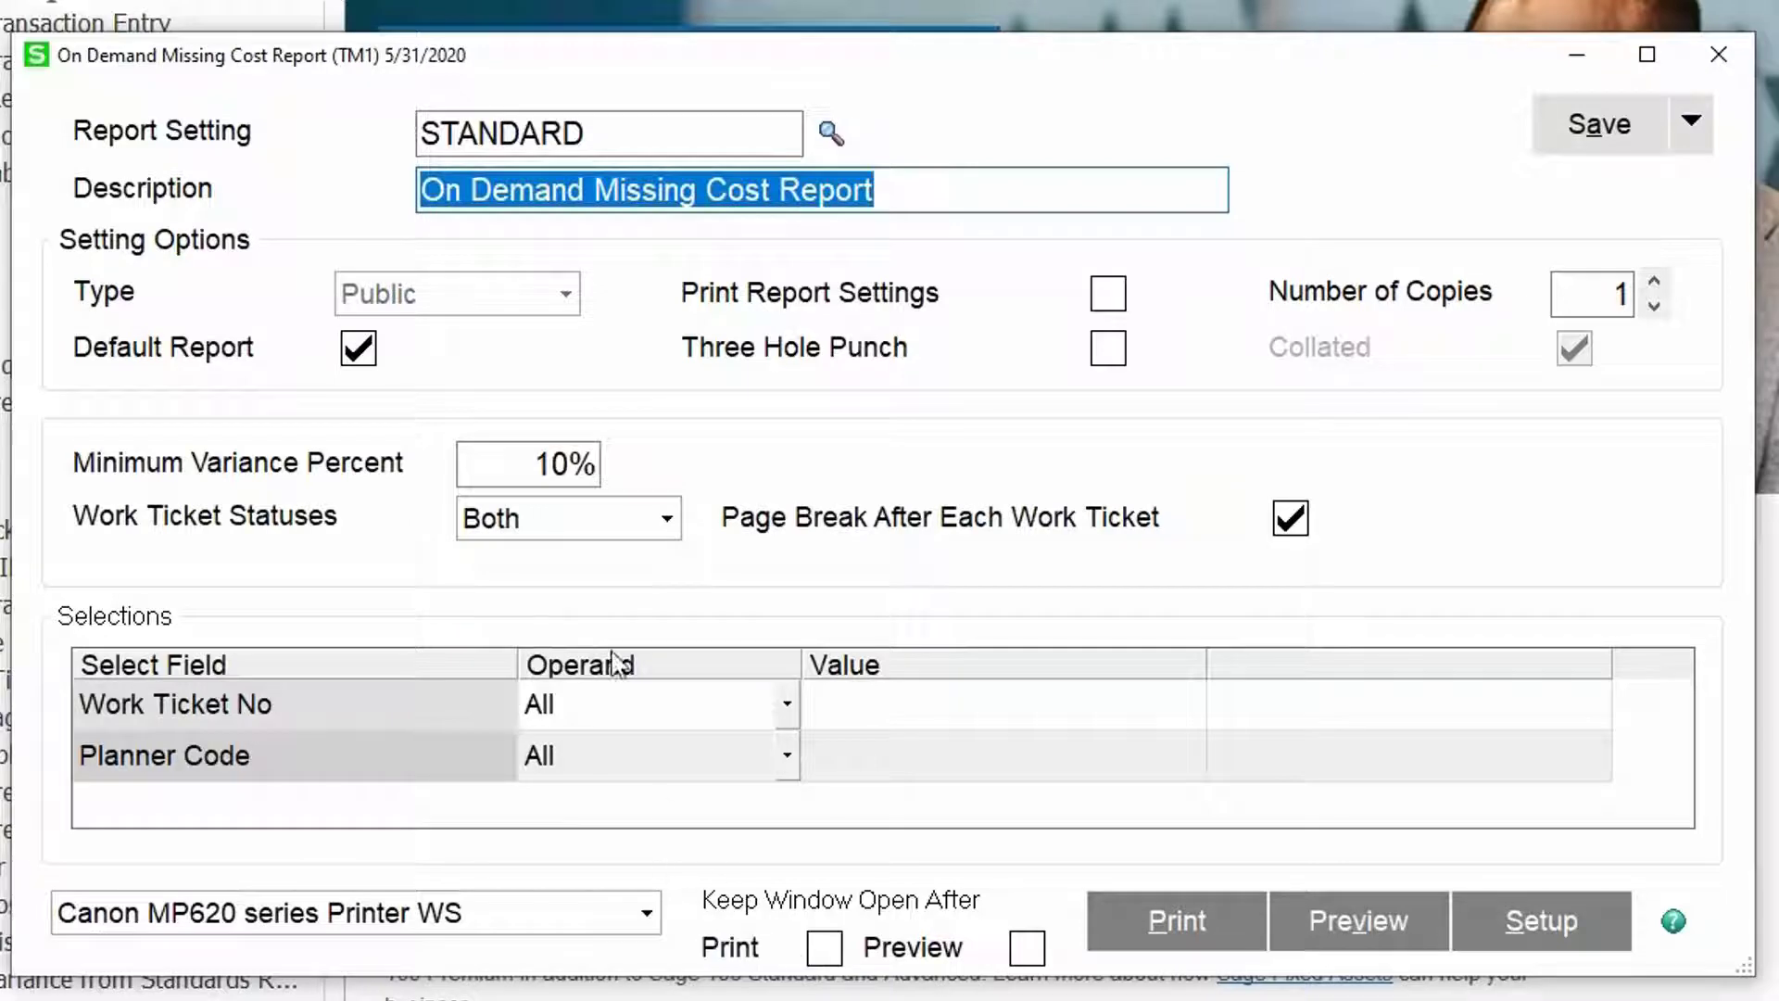
left_click(523, 463)
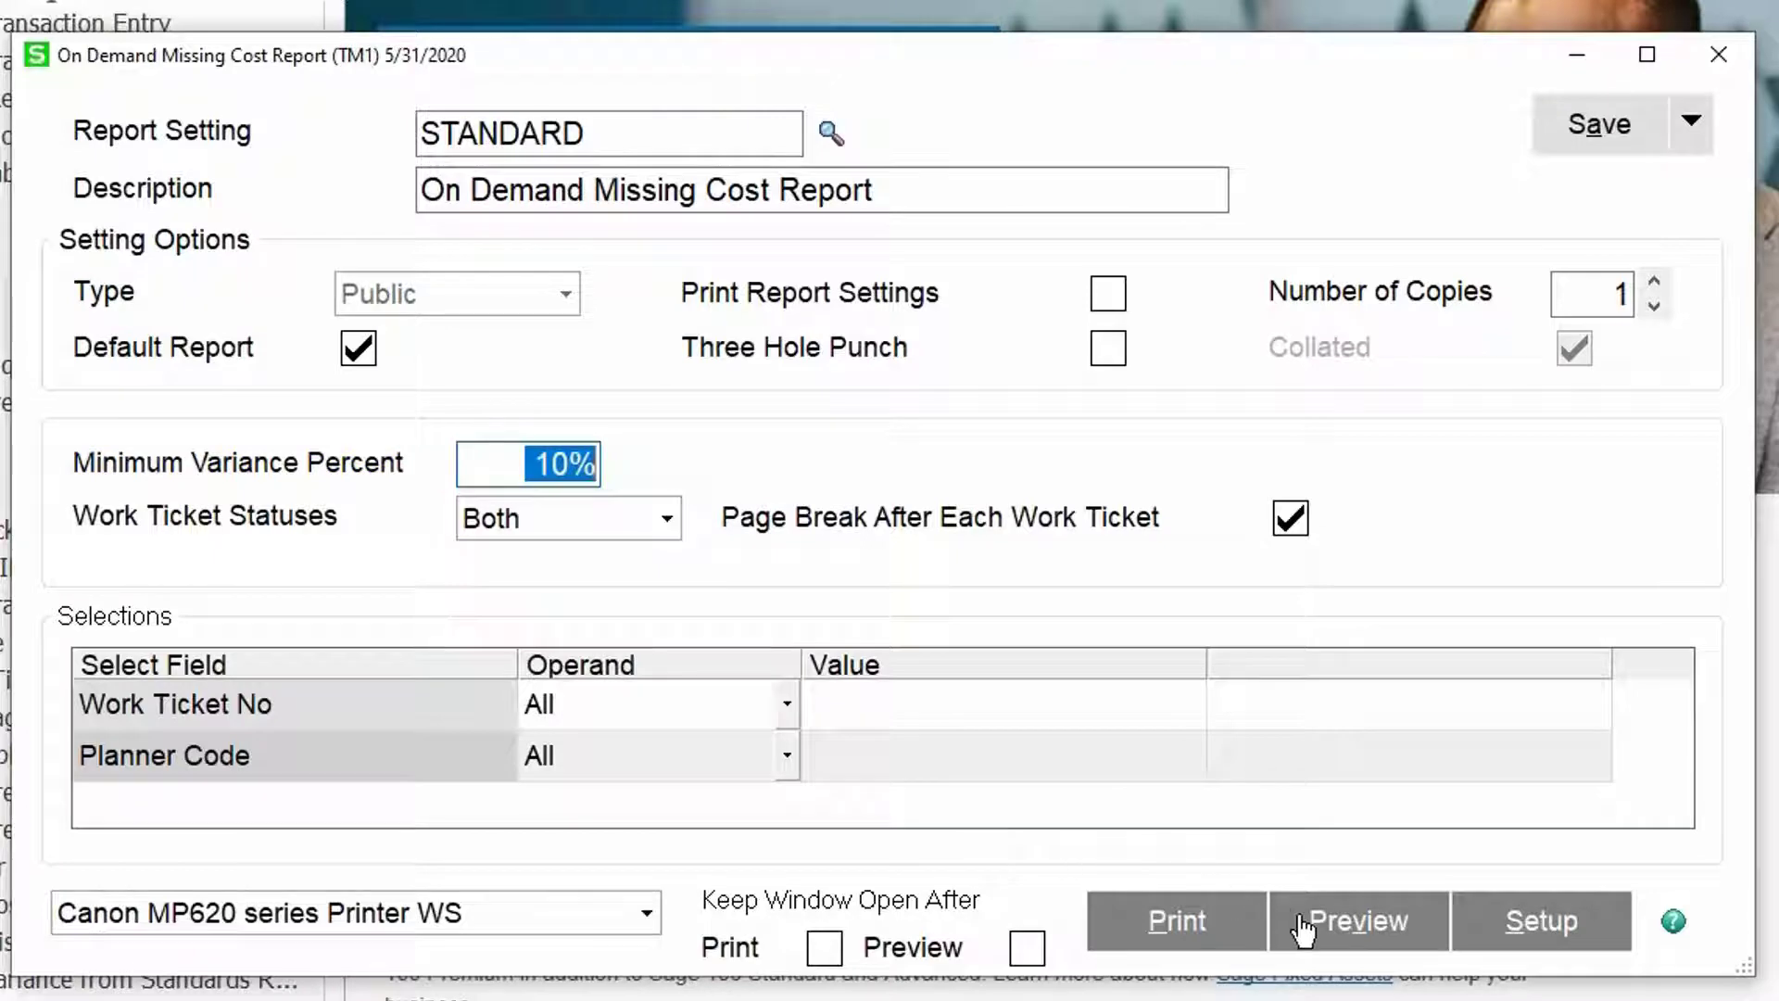
left_click(1062, 713)
left_click(1185, 704)
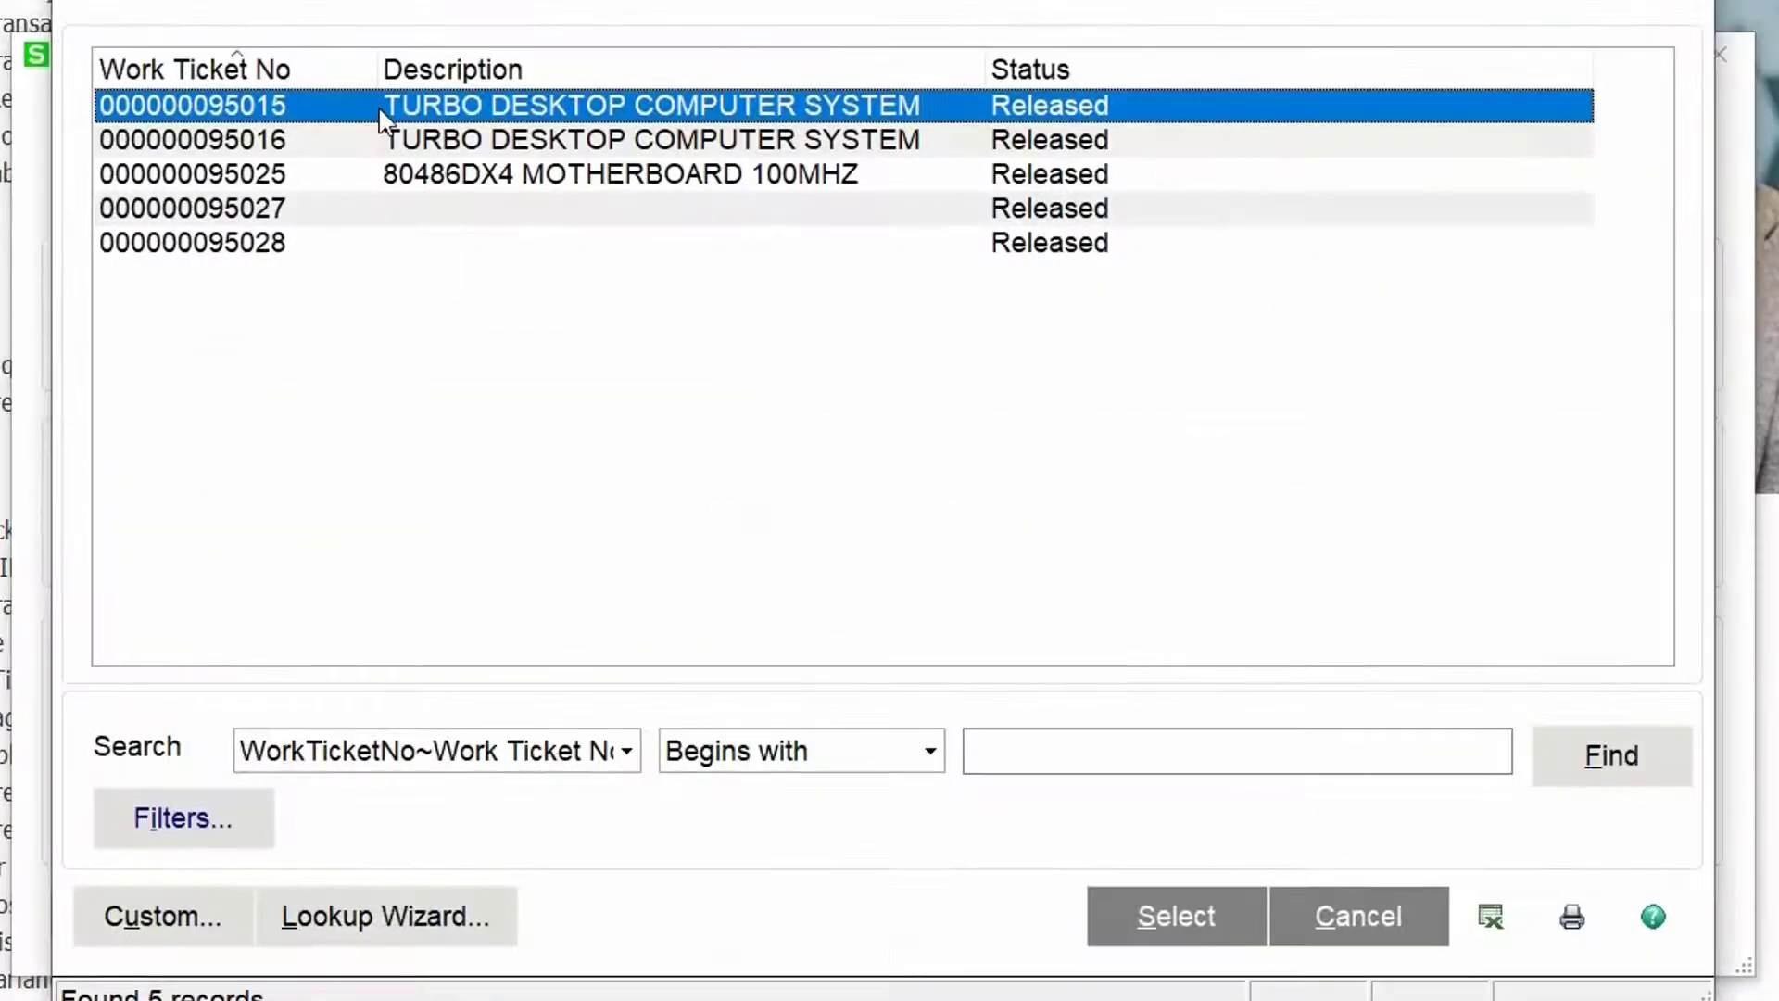
double_click(380, 109)
left_click(1323, 921)
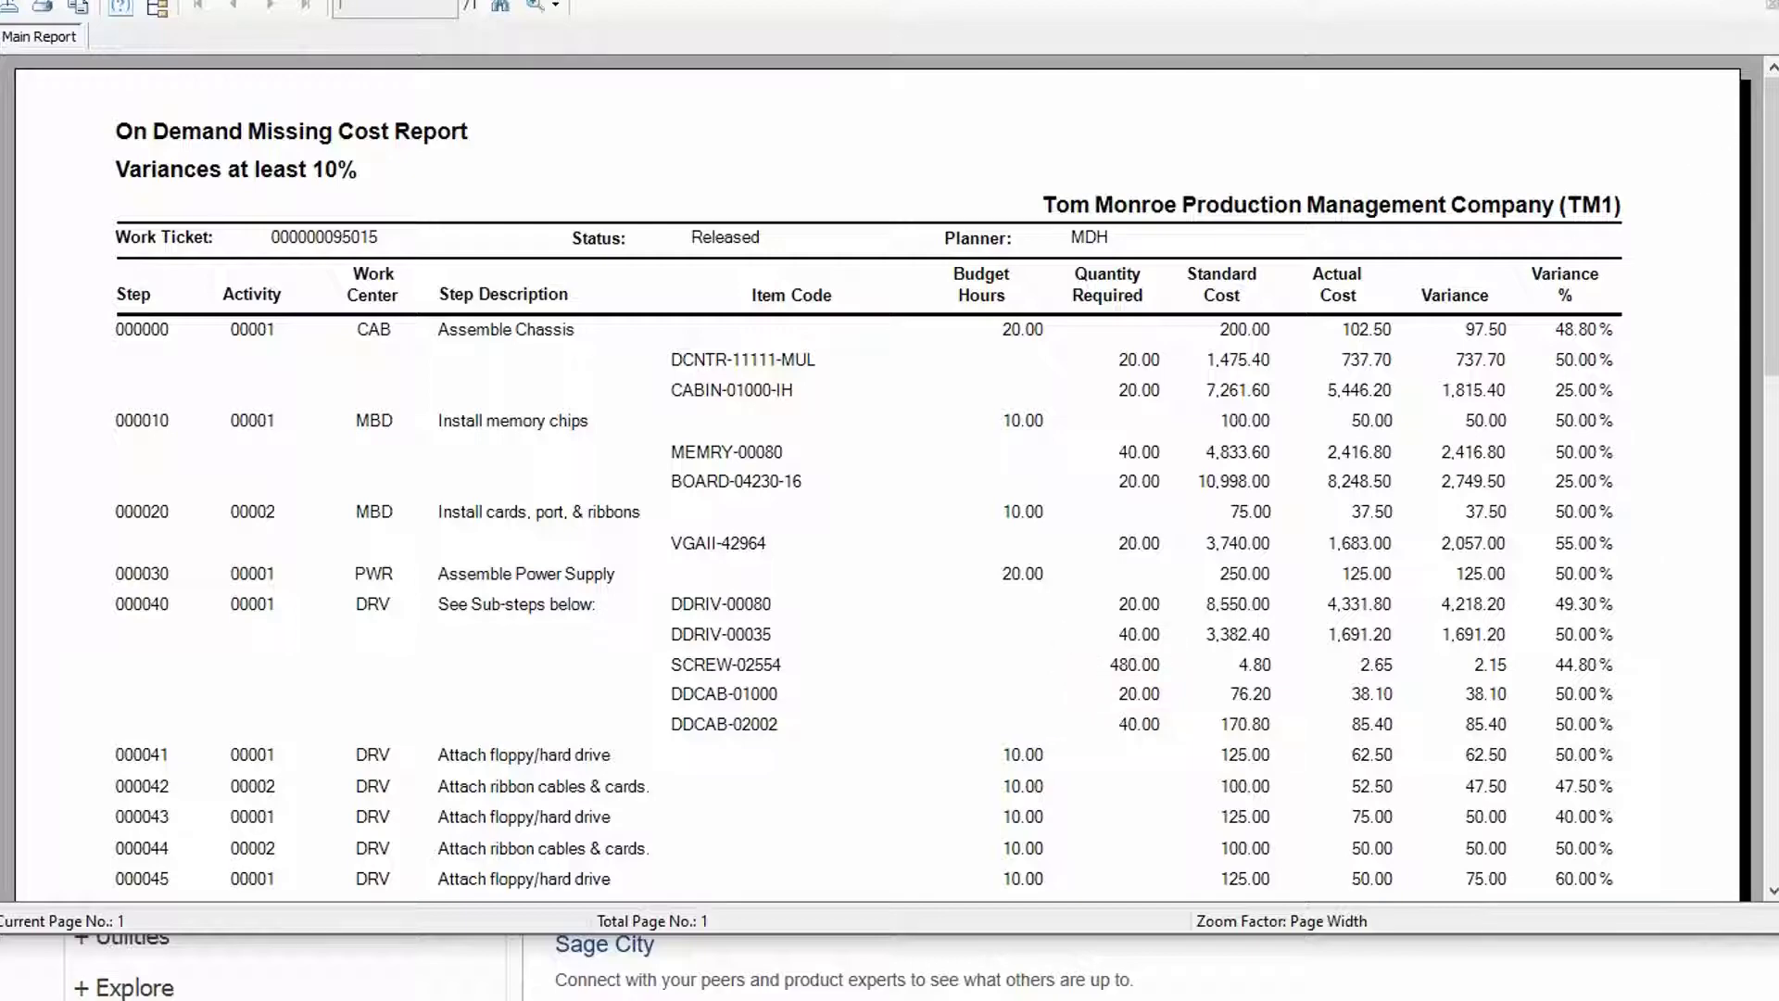
left_click(1770, 4)
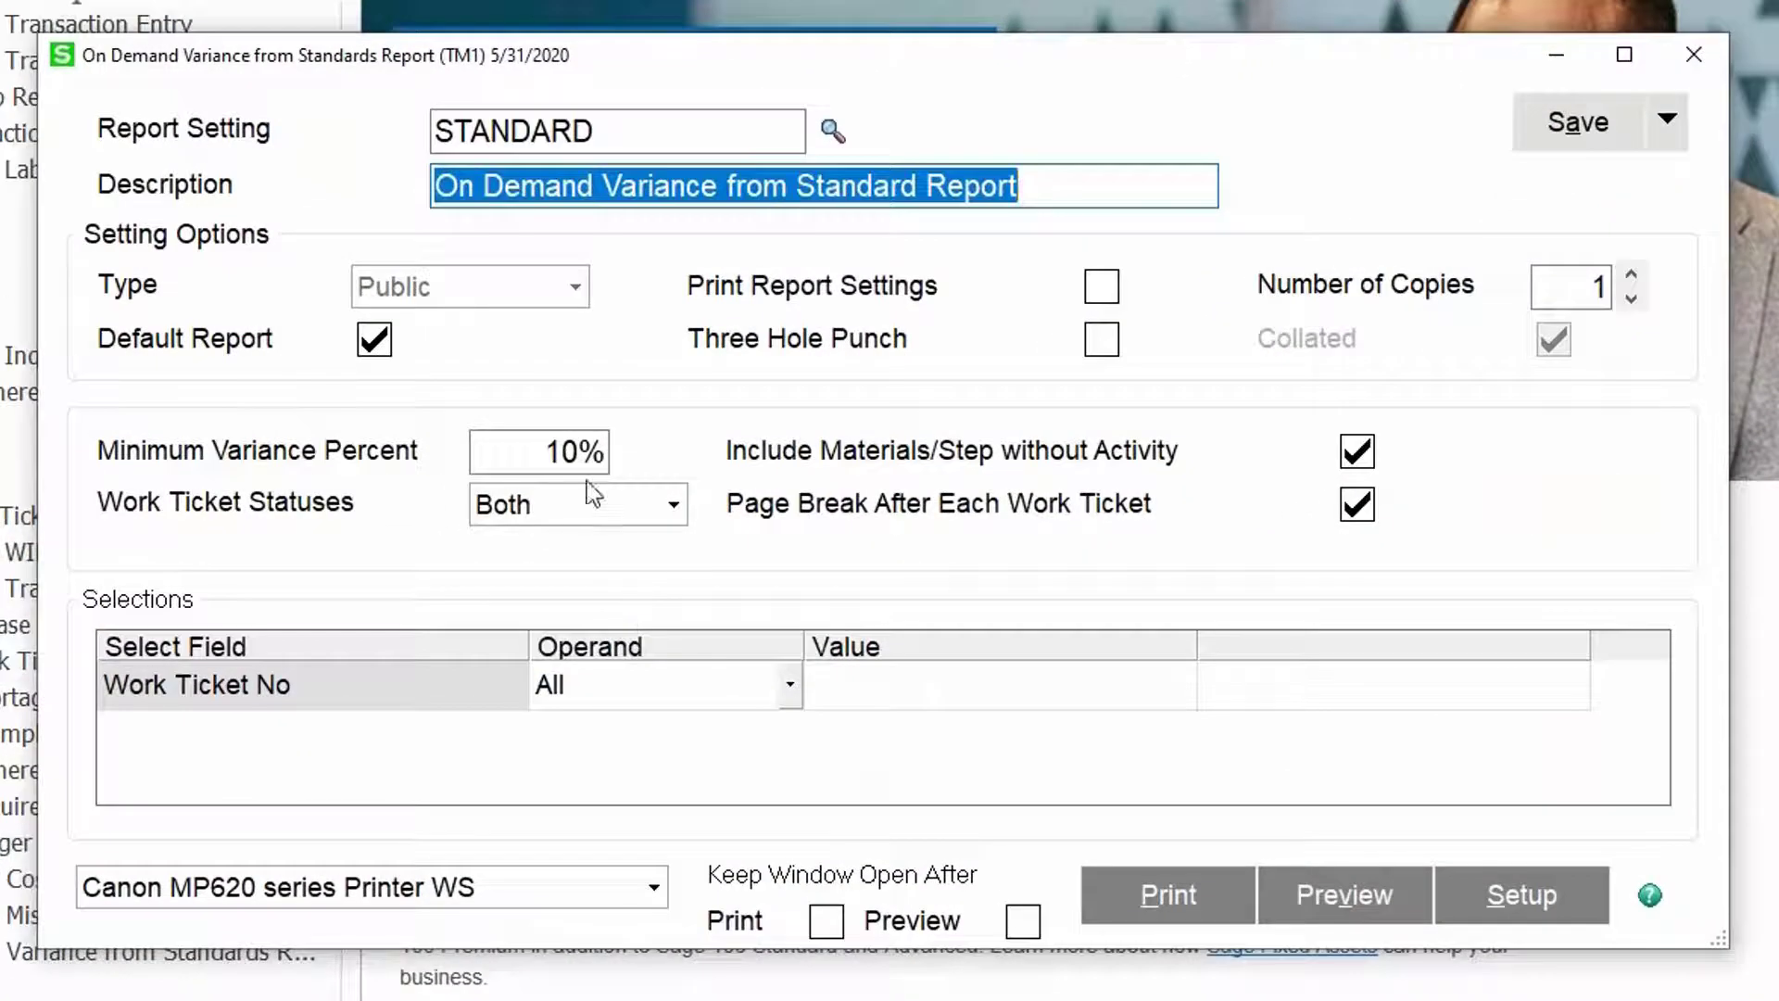
left_click(920, 686)
left_click(1141, 700)
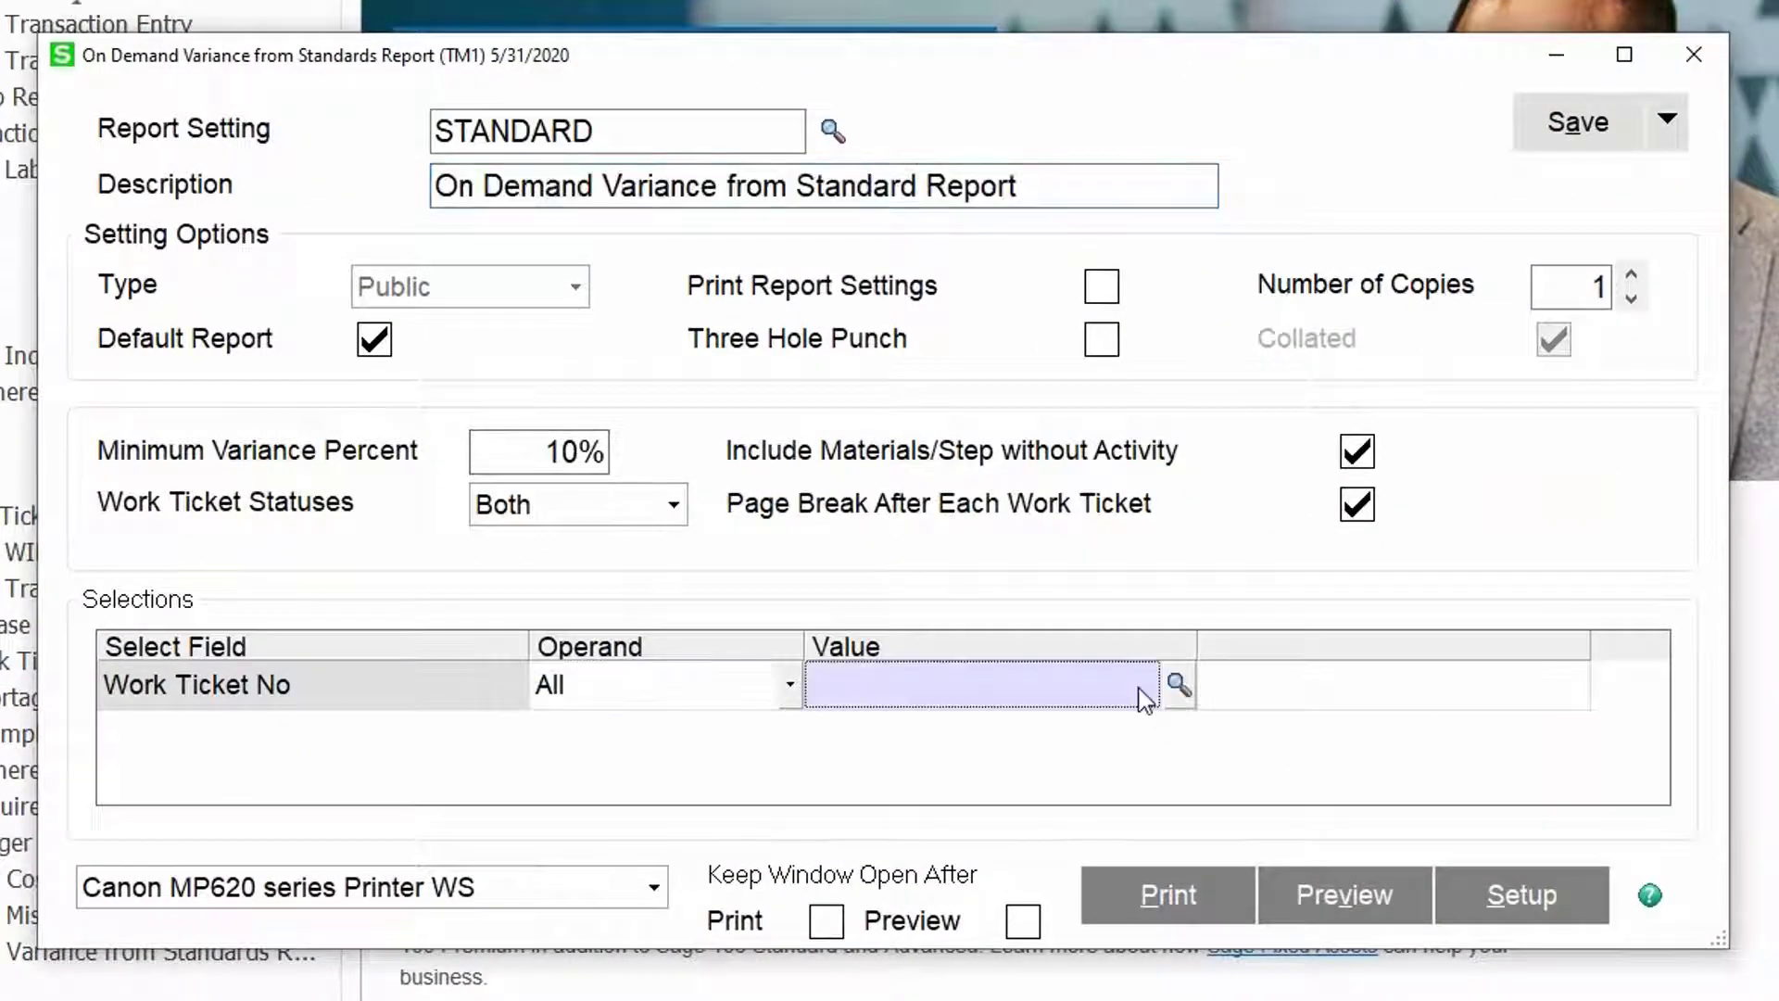
left_click(1177, 686)
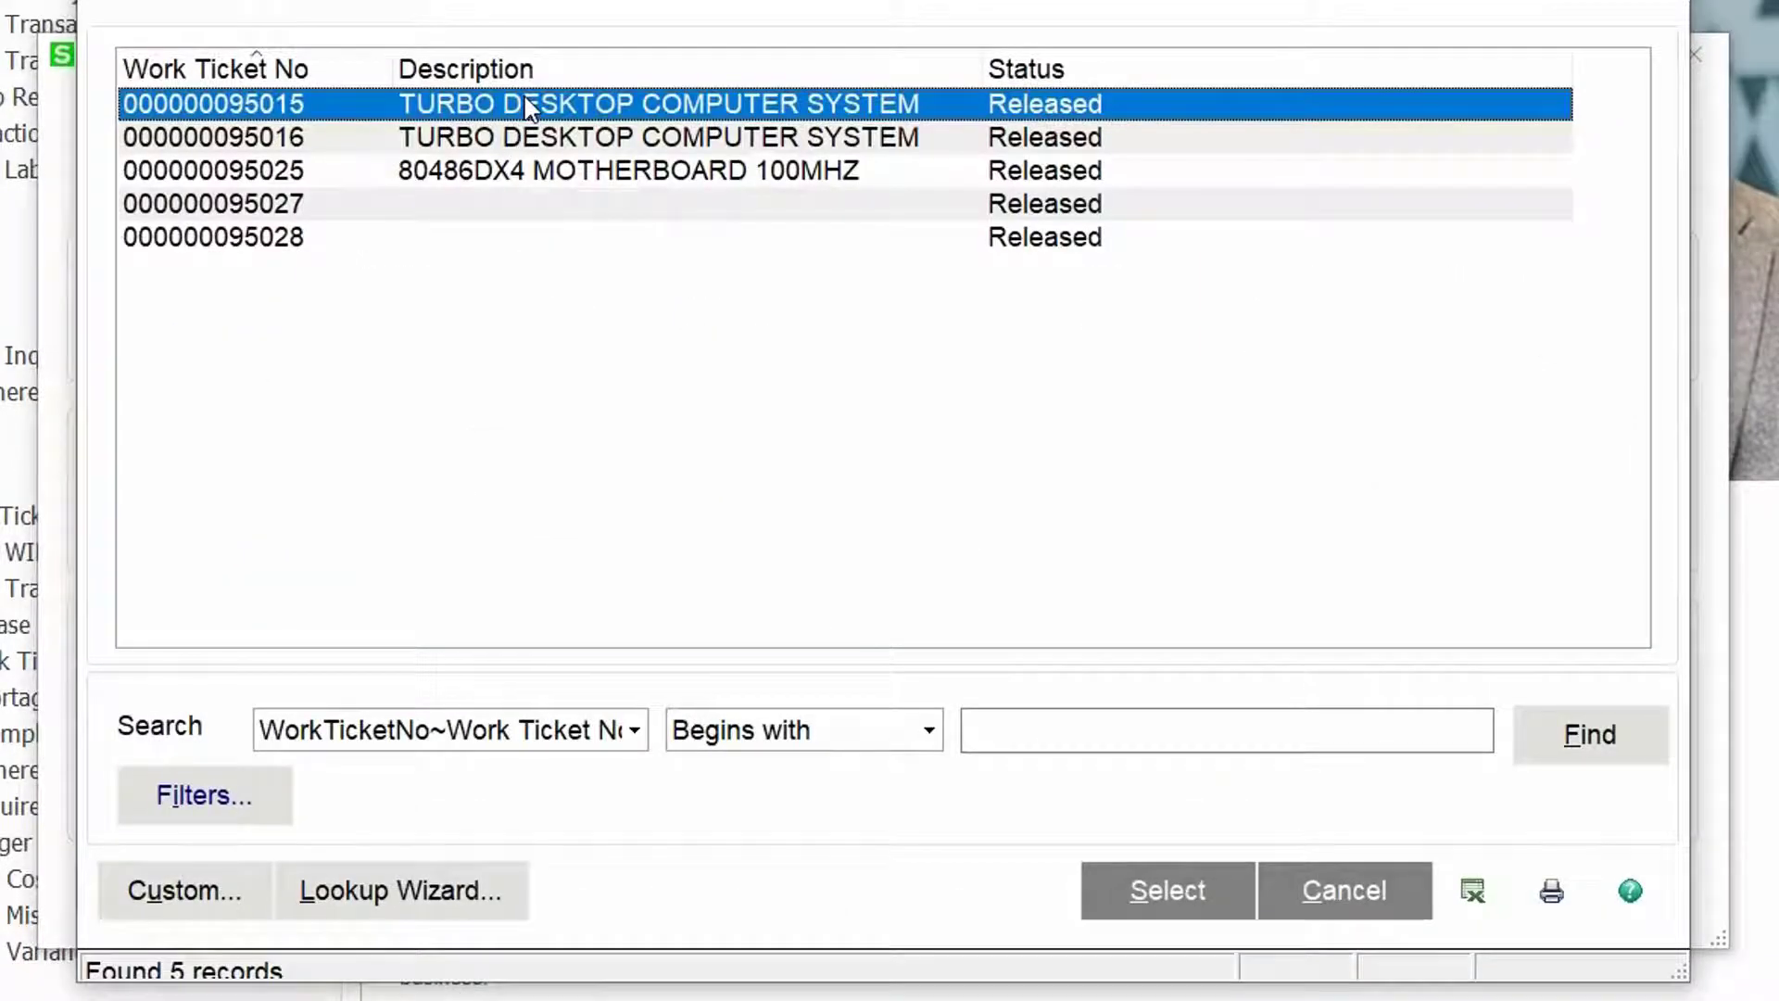
double_click(526, 107)
left_click(1316, 908)
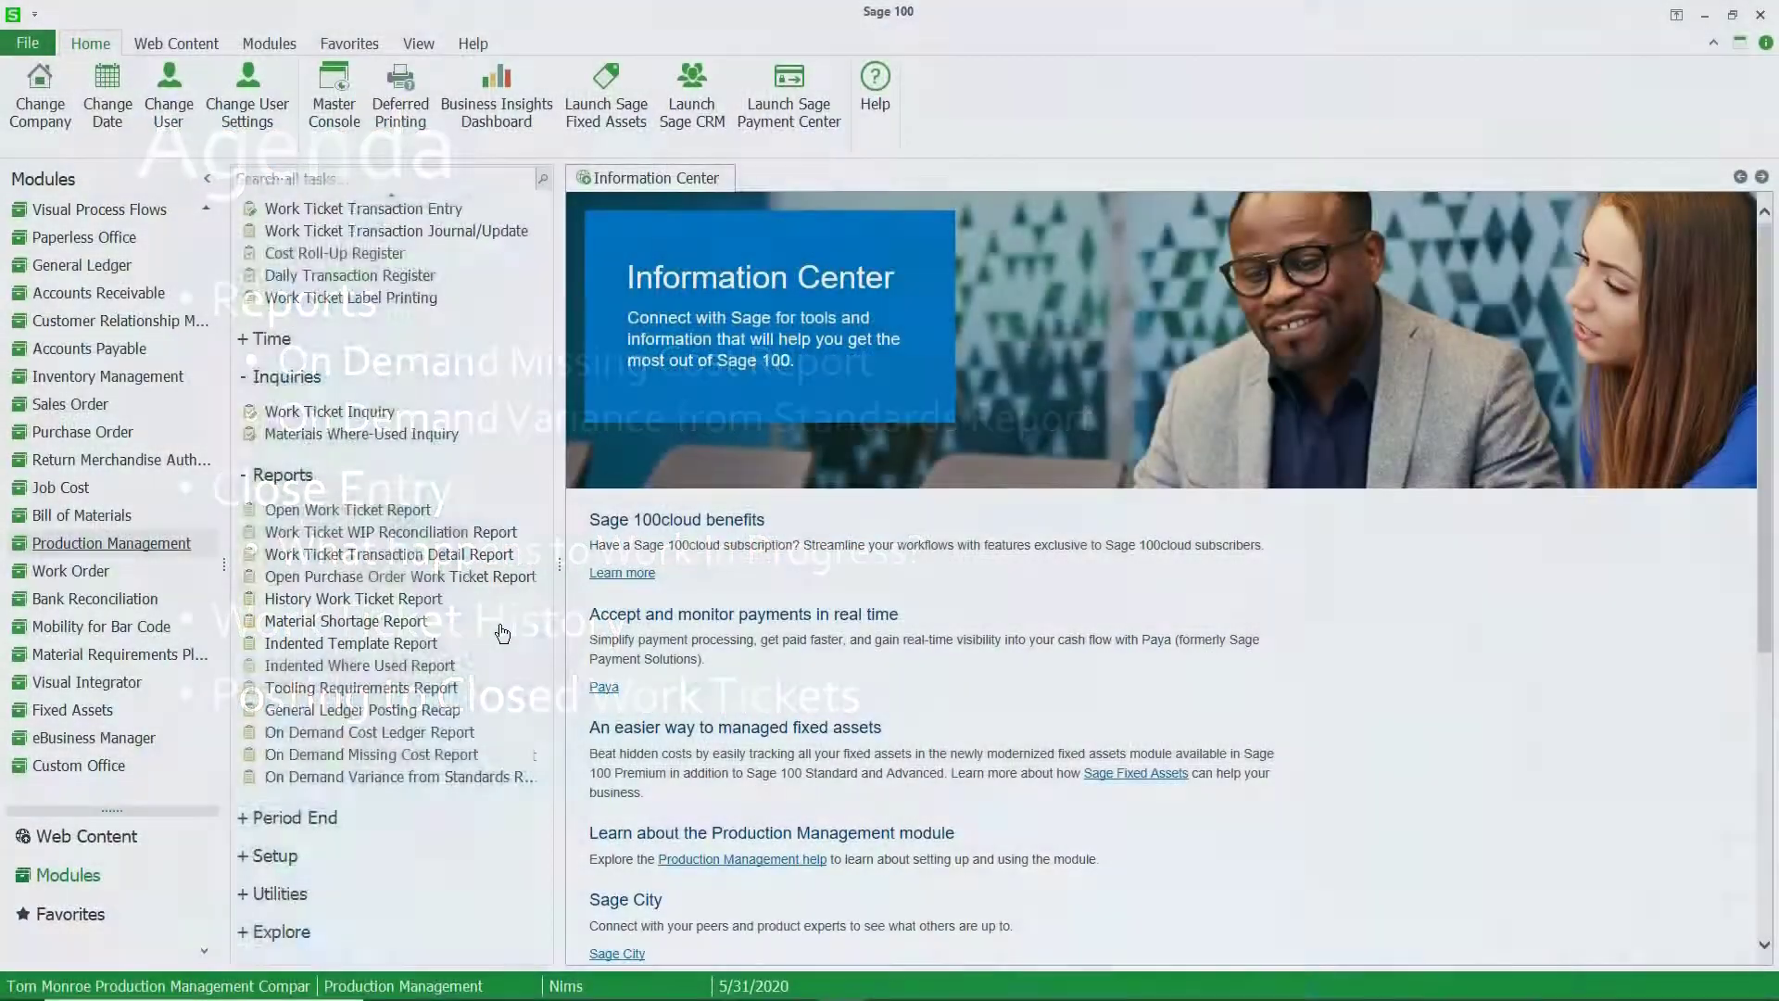
- Leave the Agenda slide and return to Sage 100's Production Management task list
scroll(504, 634, "up", 3)
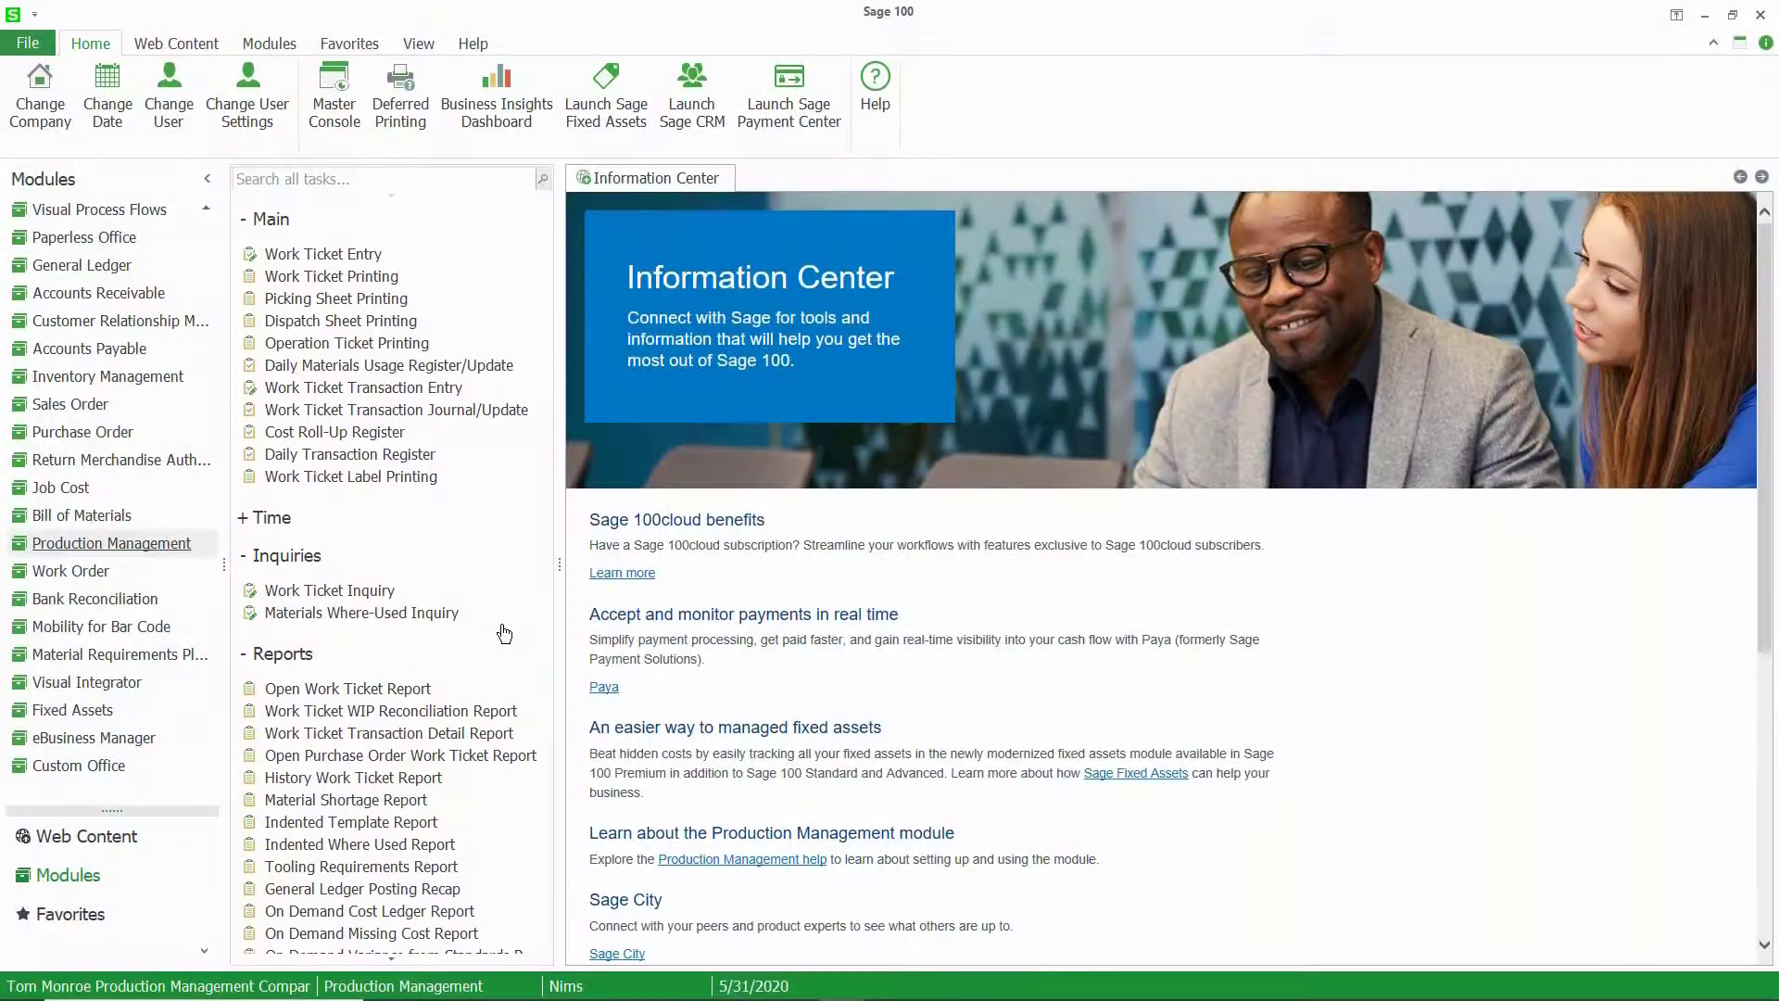
- Open Work Ticket Transaction Entry using the next available batch, 00003
left_click(449, 410)
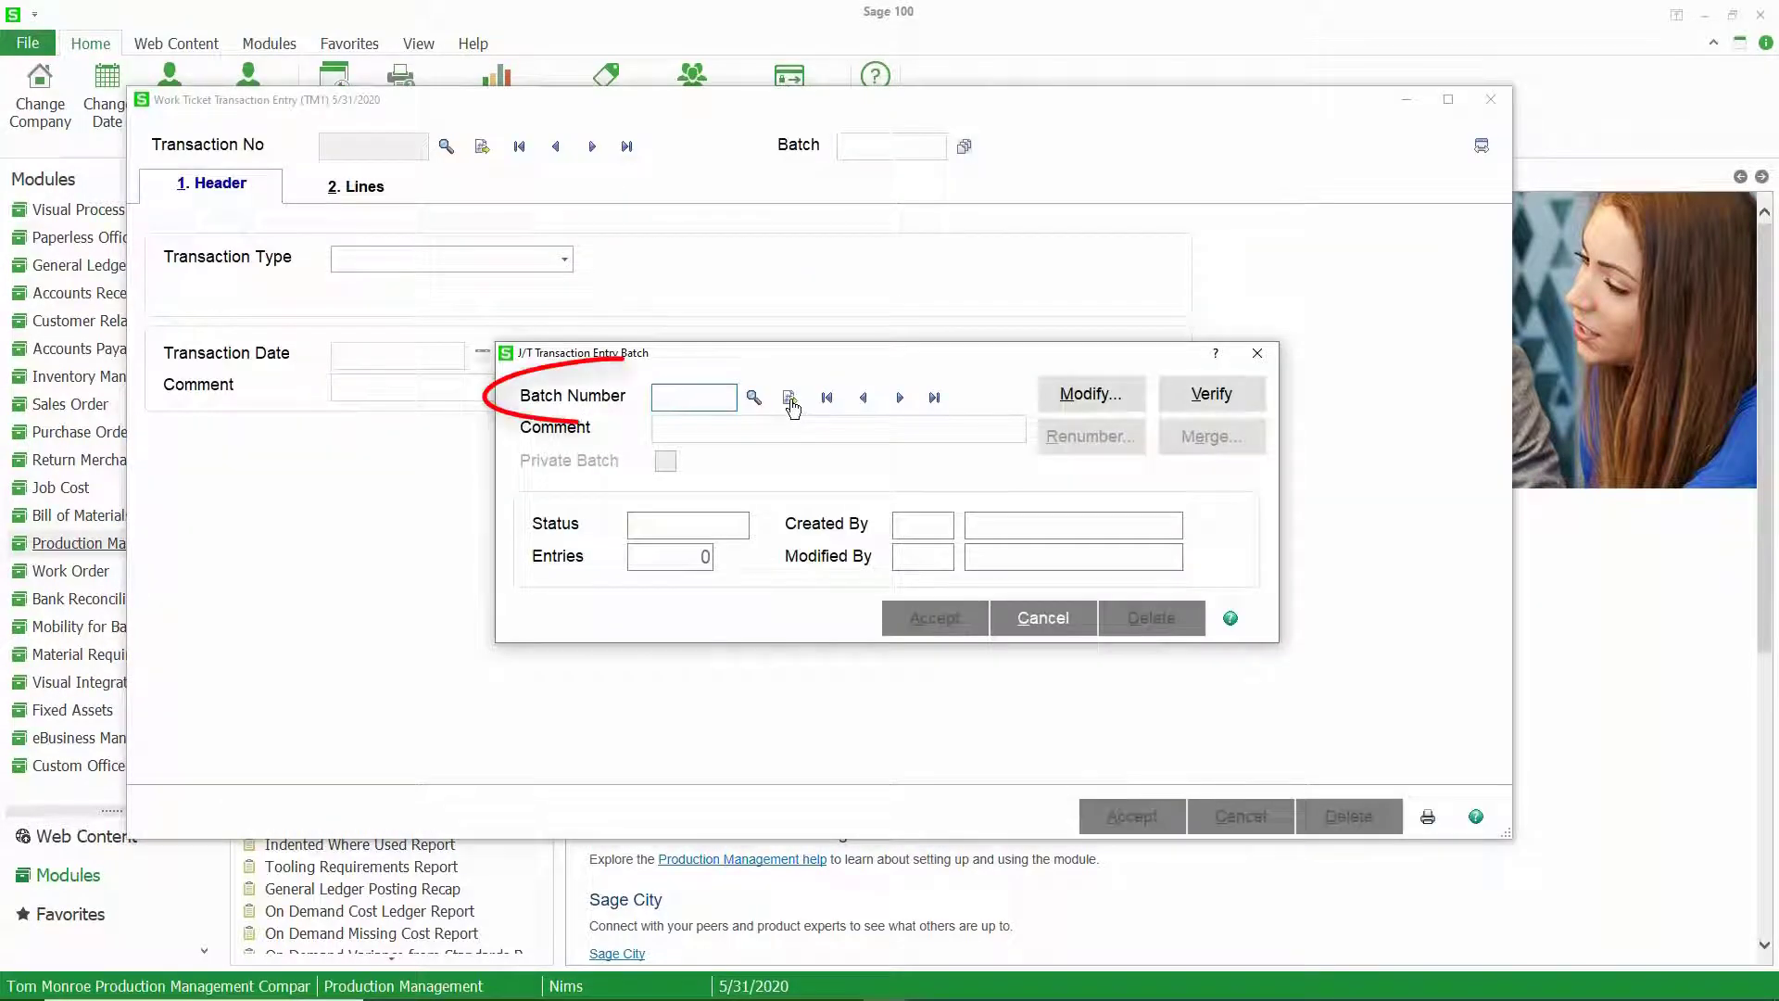
left_click(790, 399)
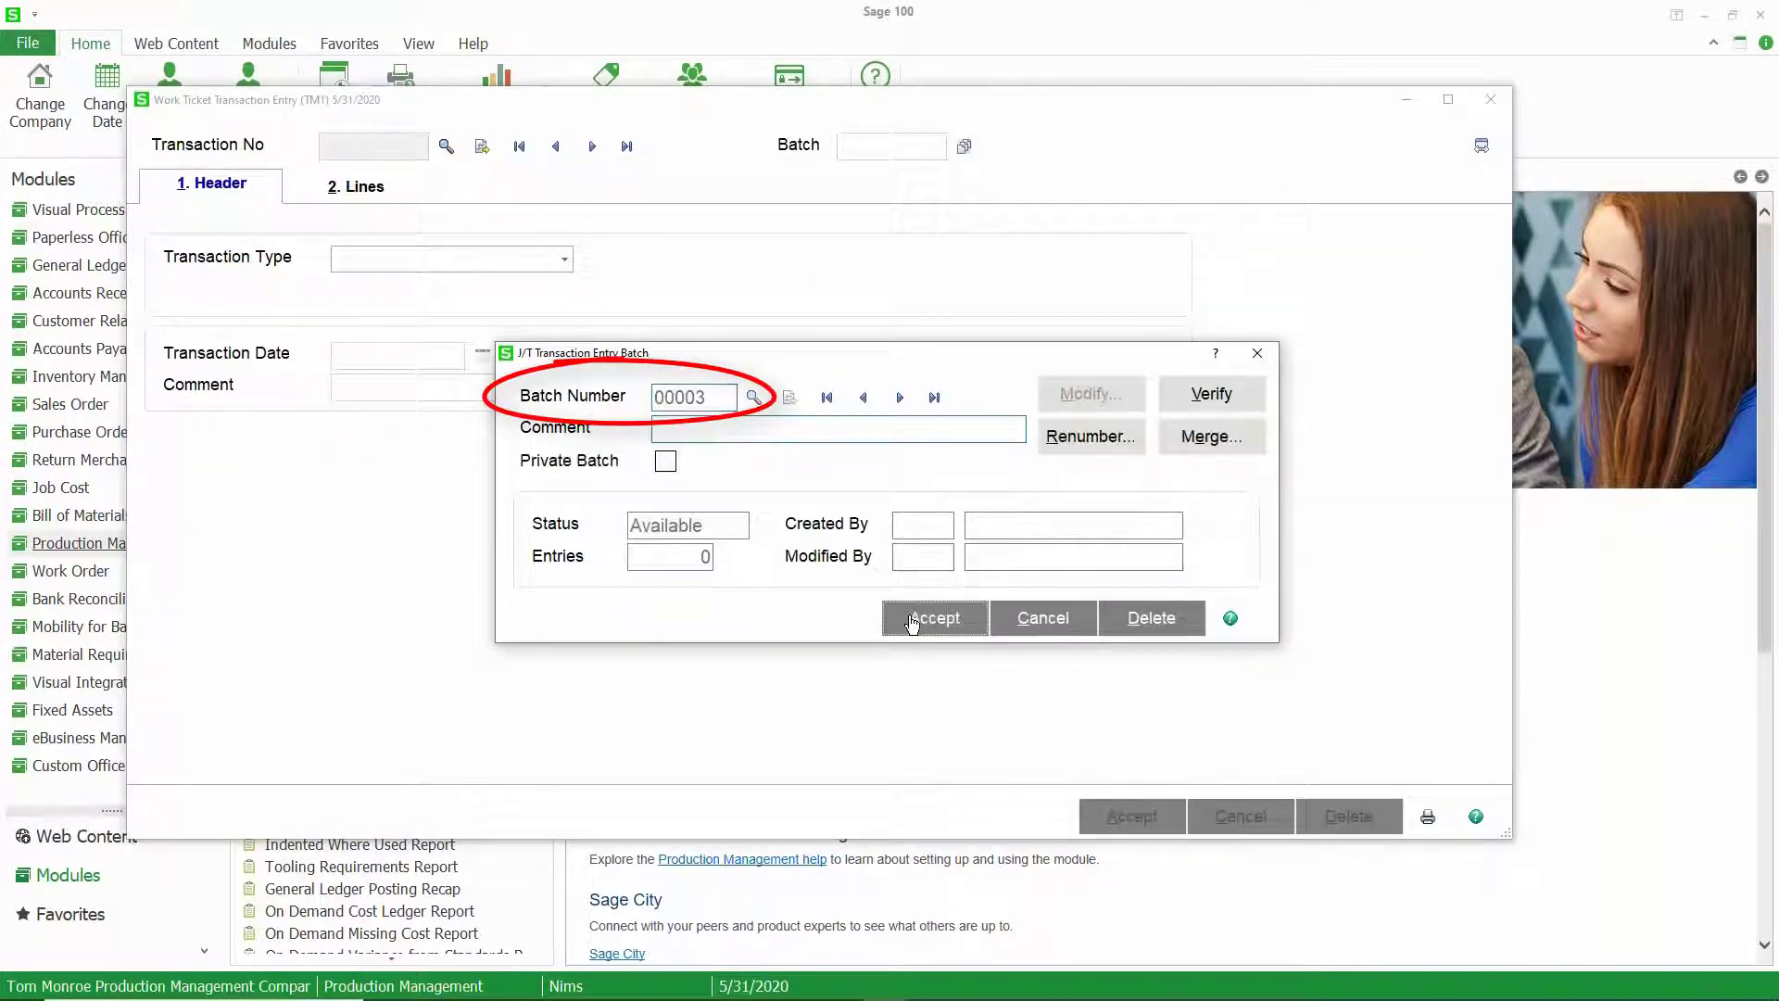
left_click(911, 621)
- Cancel transaction 0000219 and start transaction 0000220 as a Closing type
left_click(481, 147)
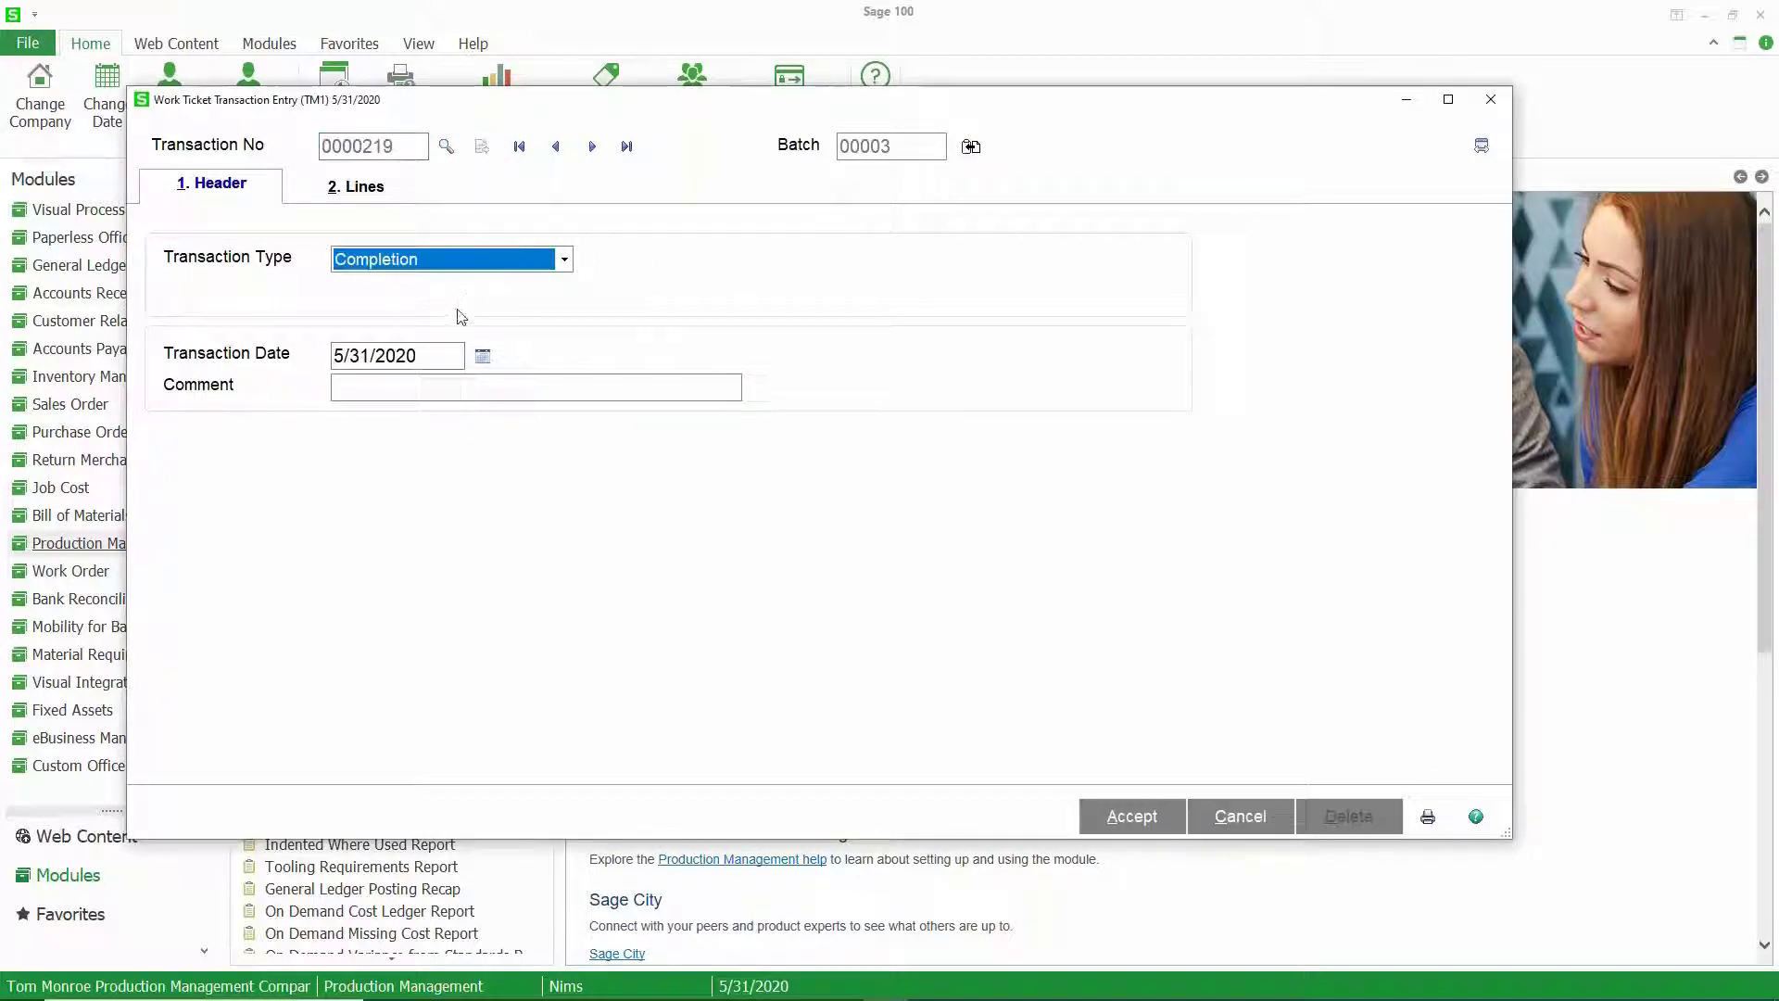
left_click(369, 187)
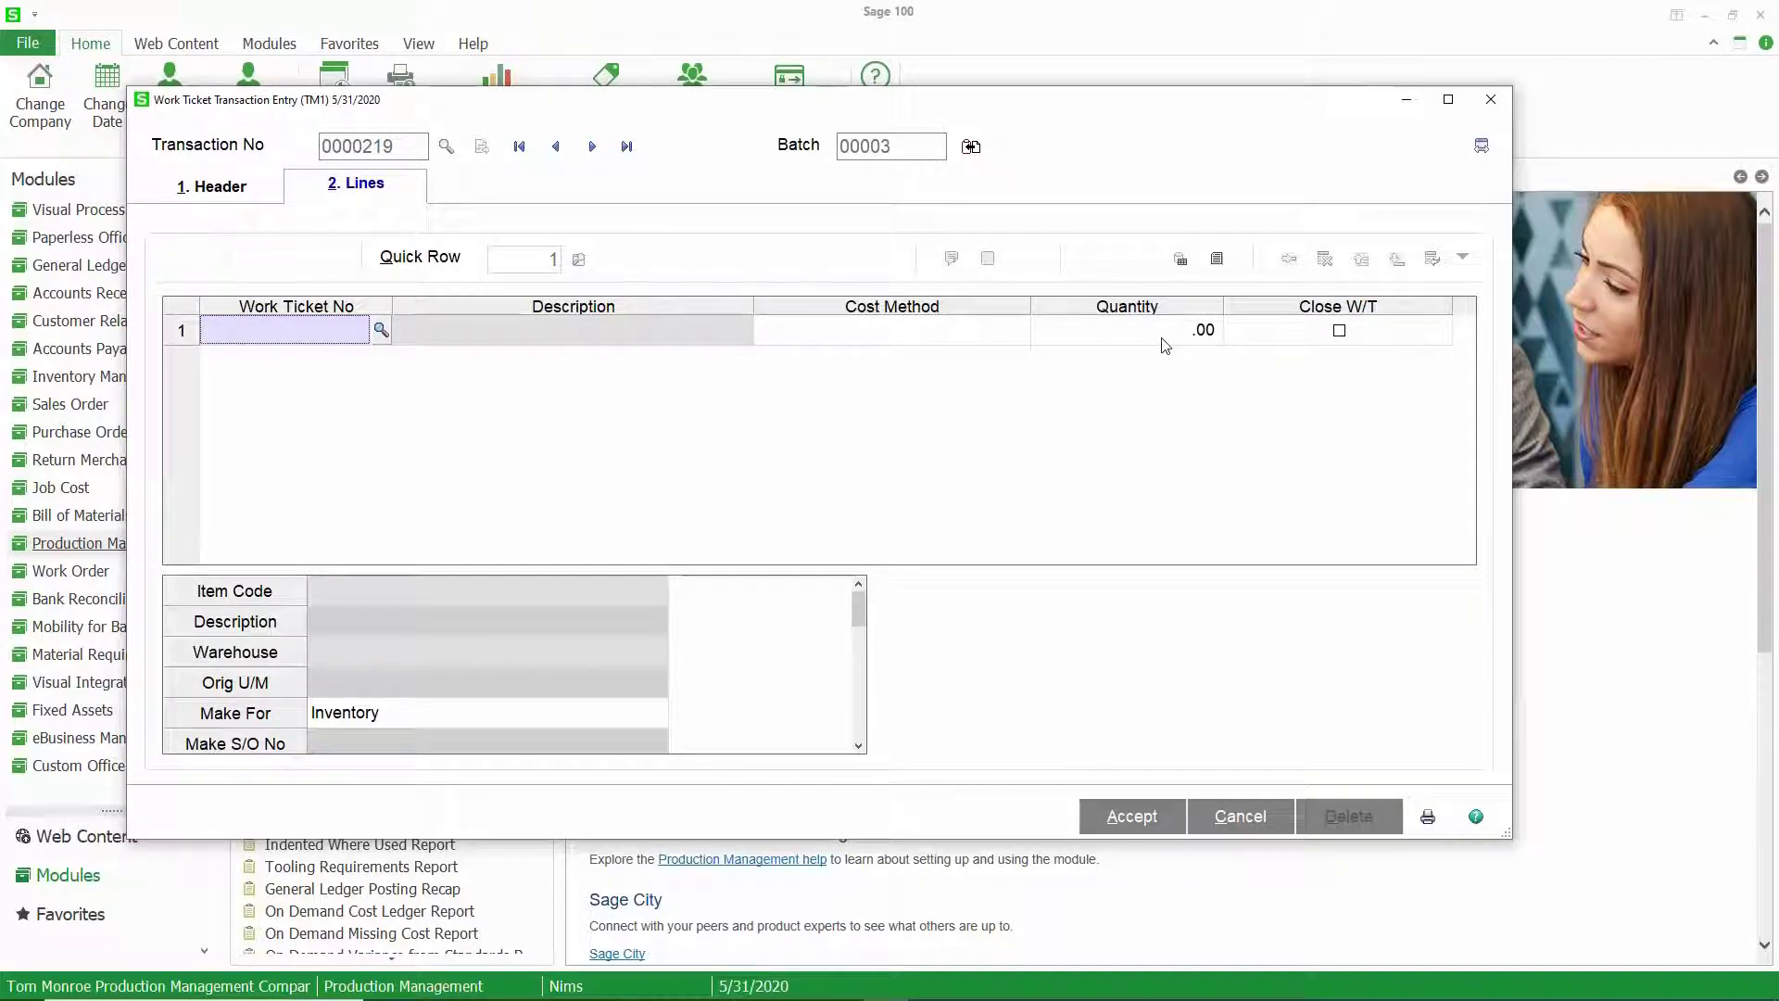
left_click(1236, 819)
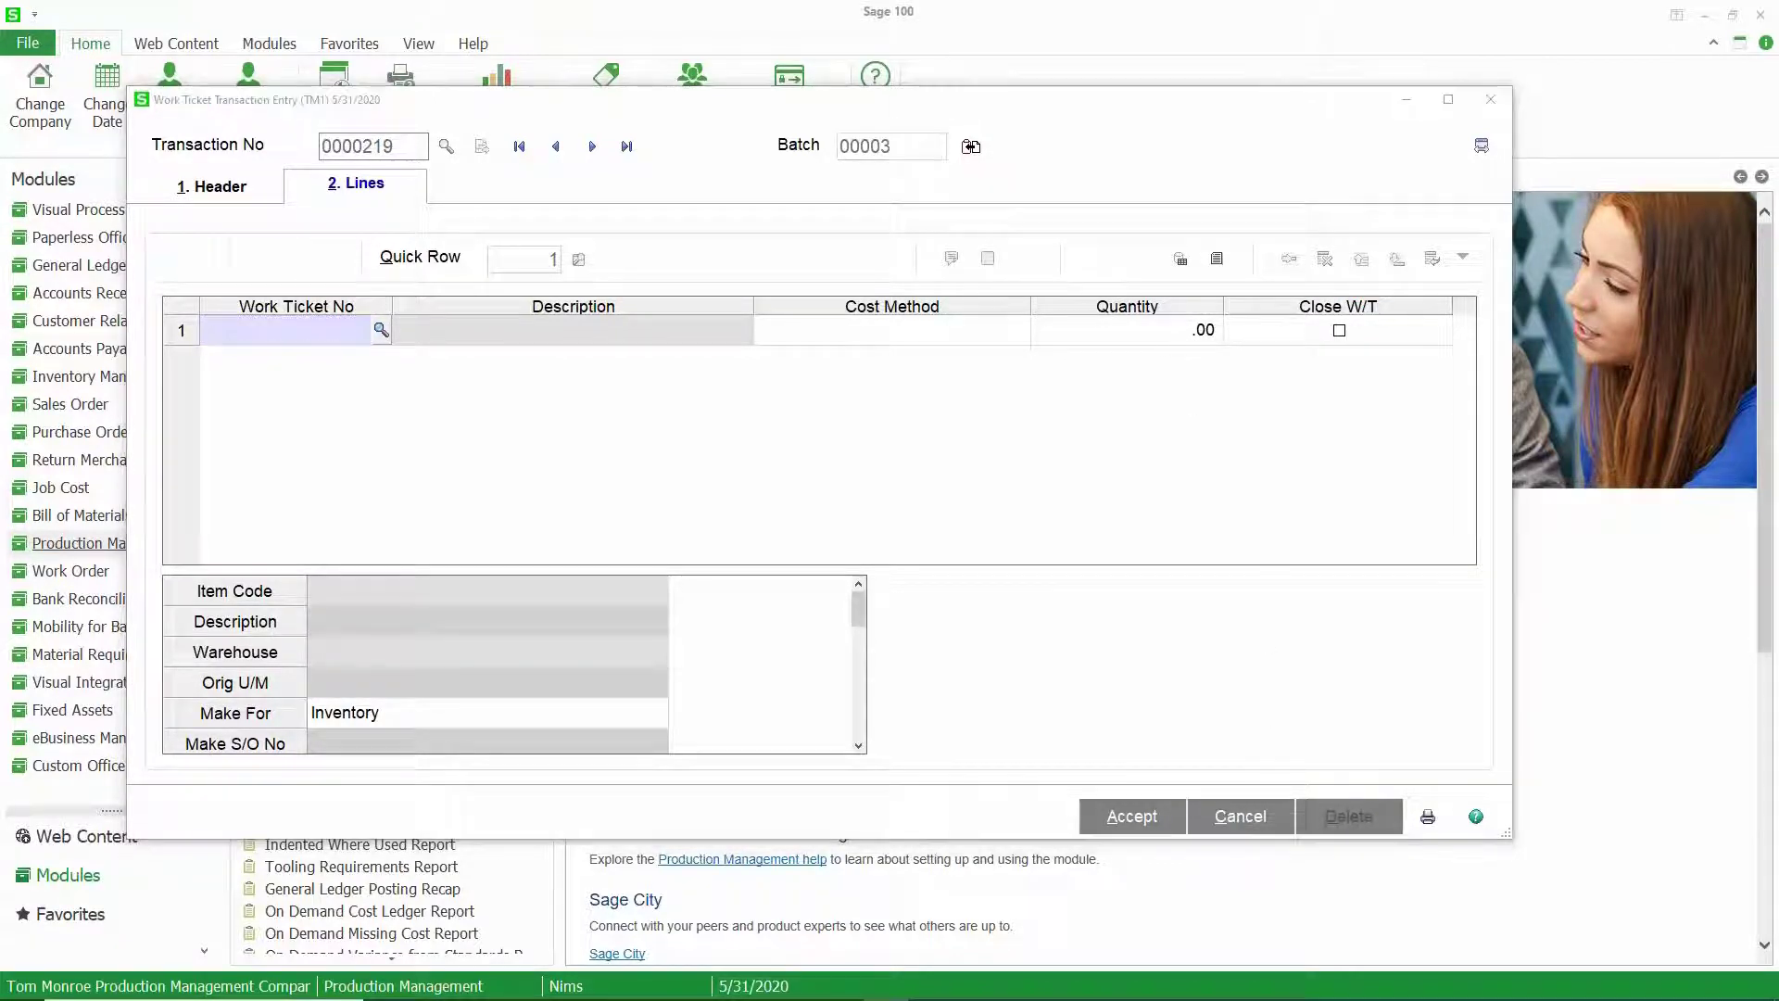
left_click(862, 391)
left_click(496, 259)
left_click(466, 298)
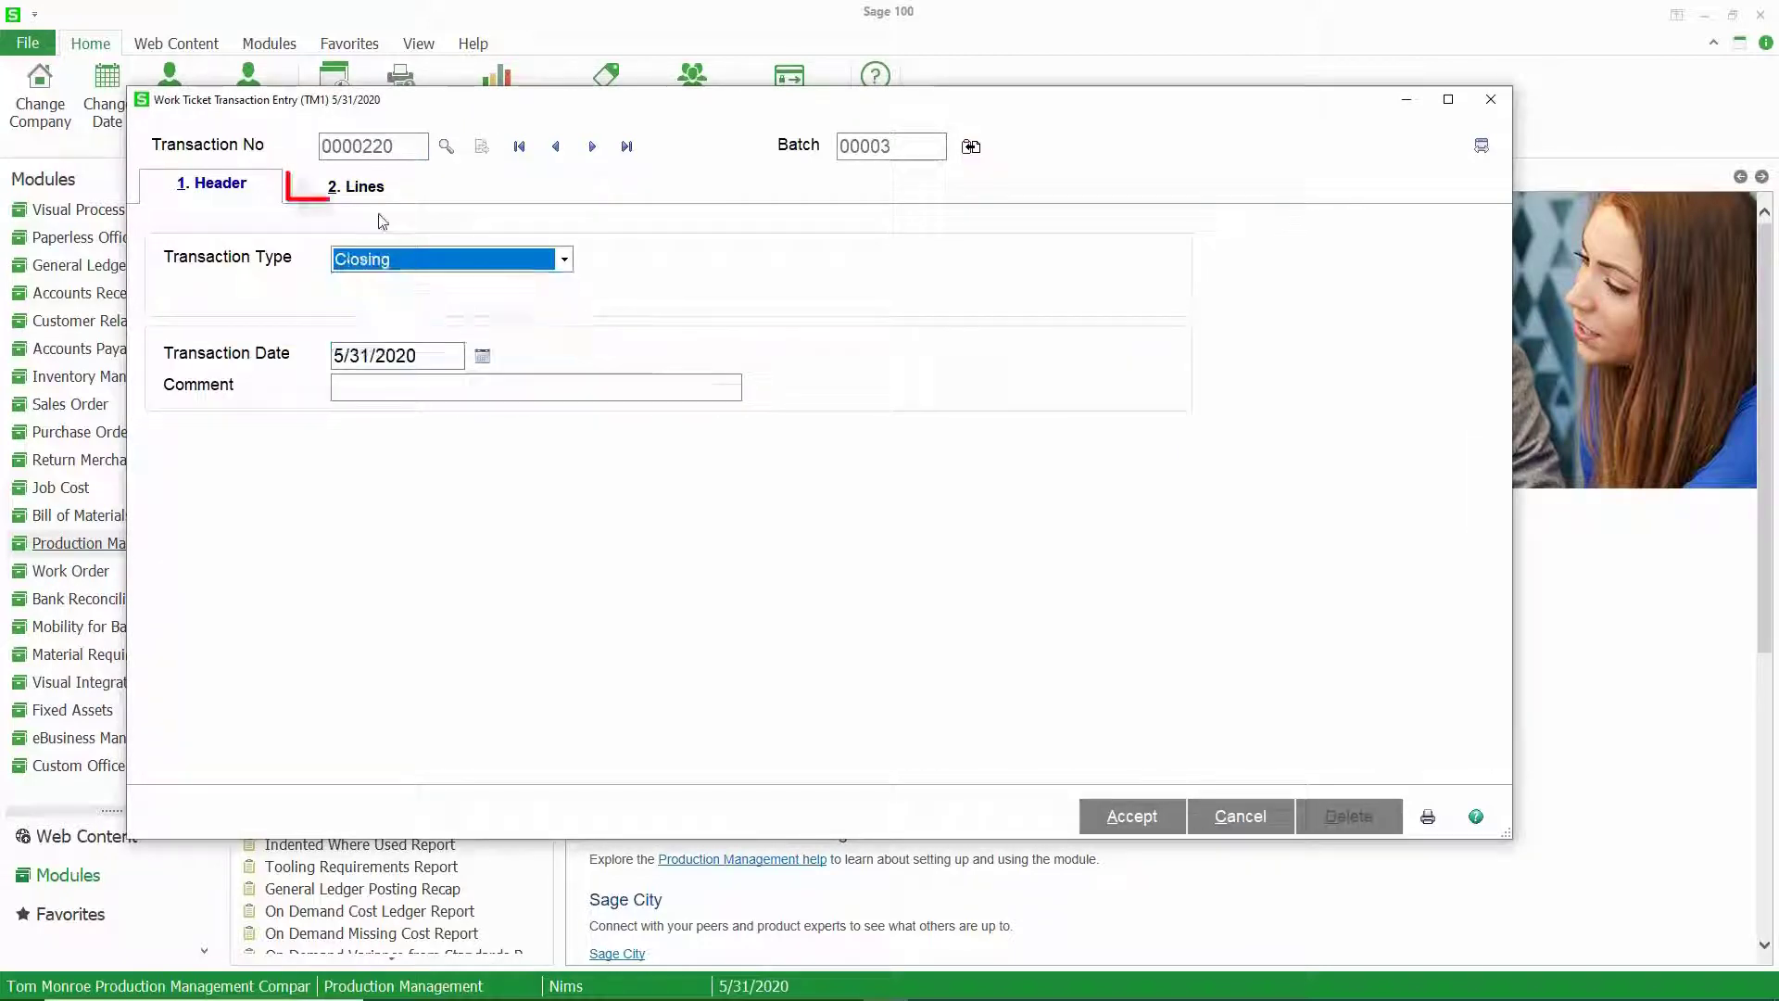
left_click(364, 185)
left_click(381, 330)
double_click(506, 259)
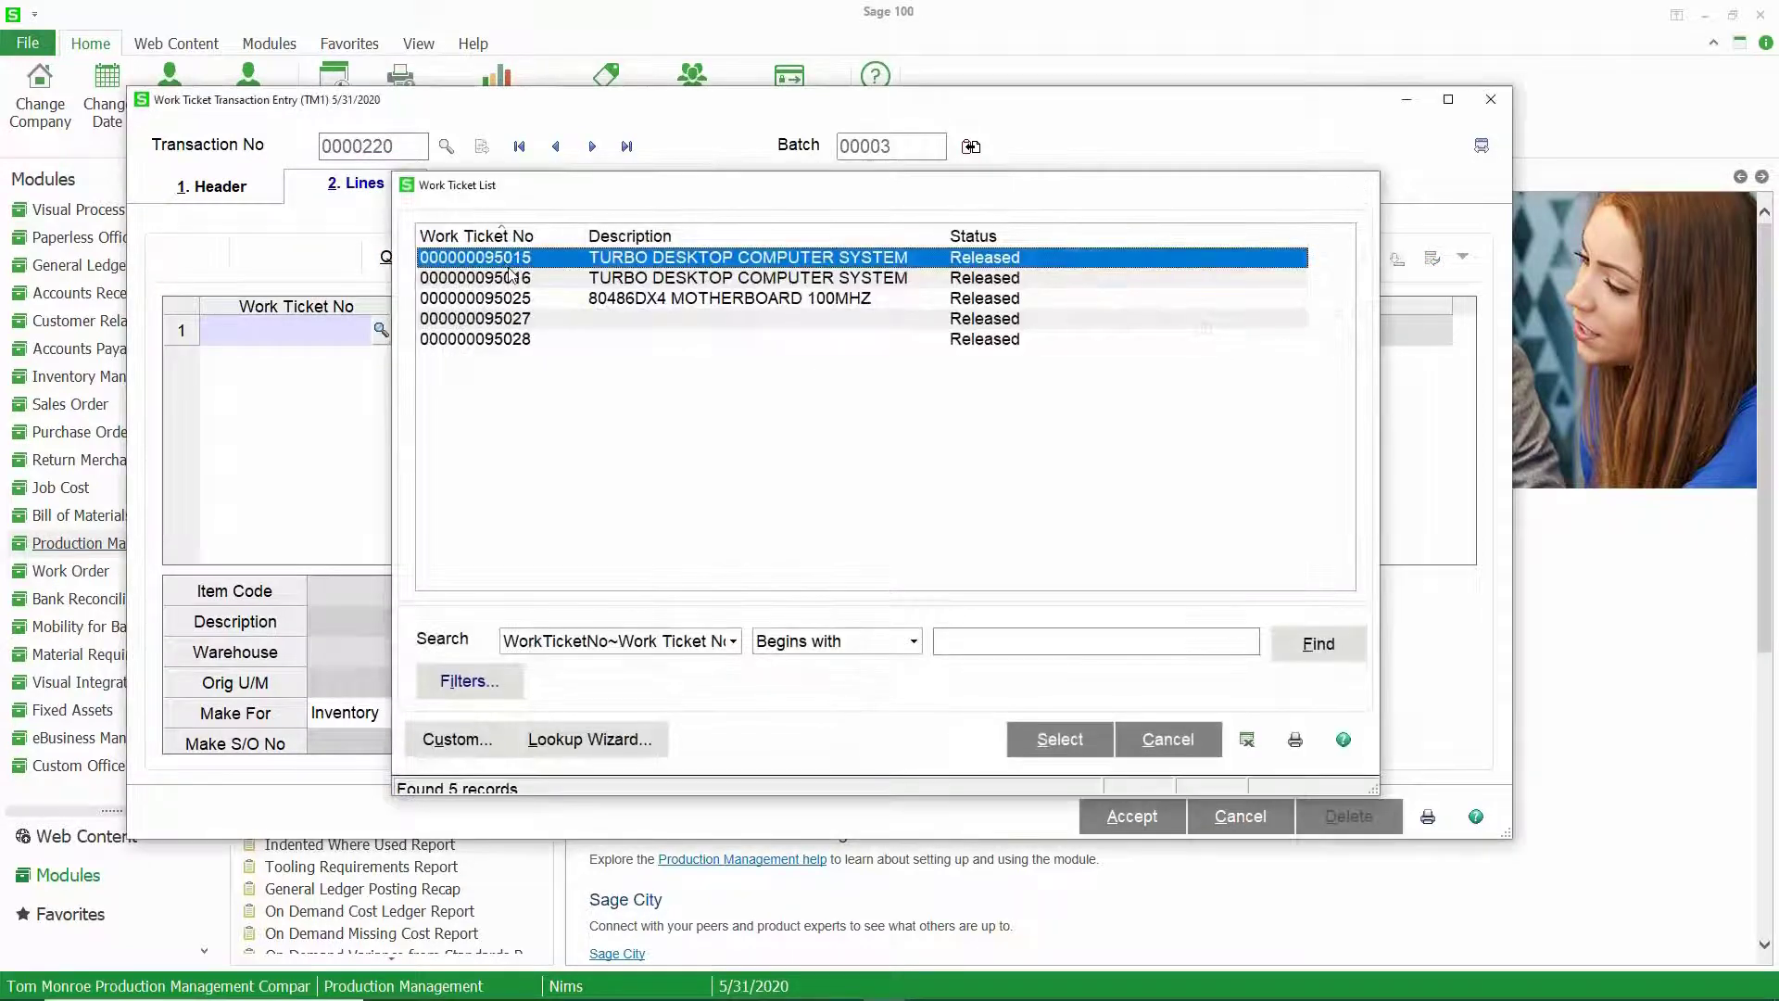
left_click(1096, 340)
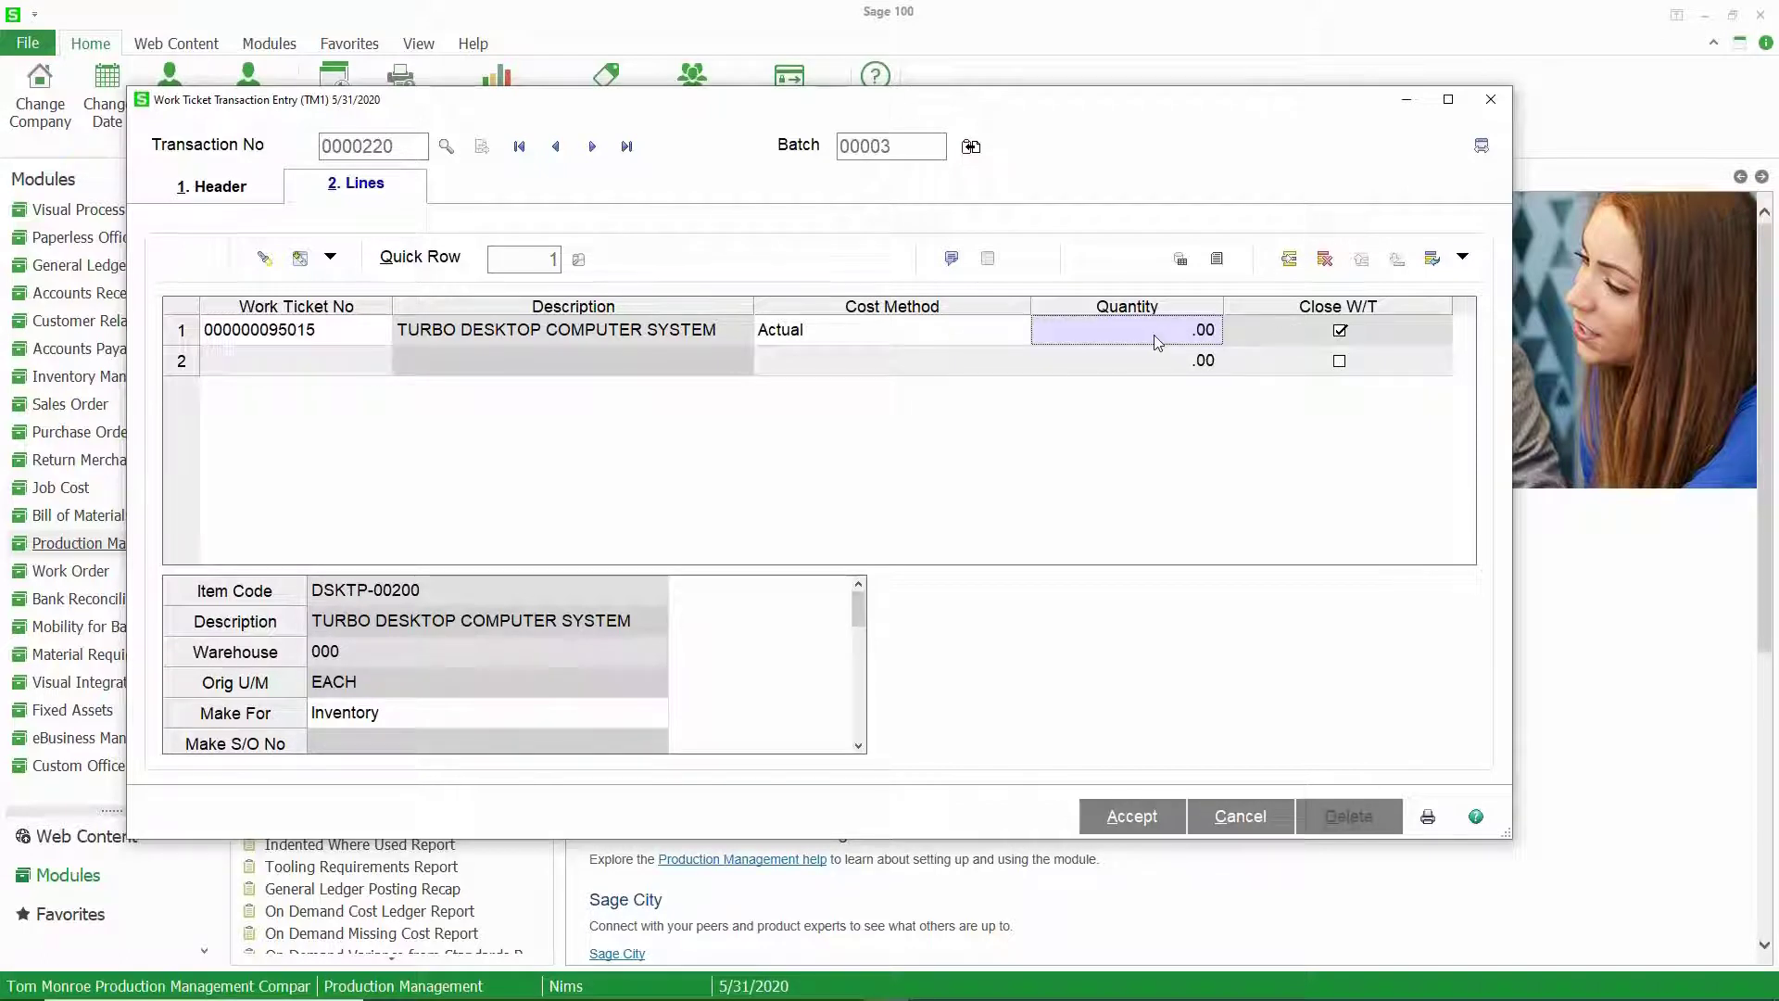
left_click(1133, 816)
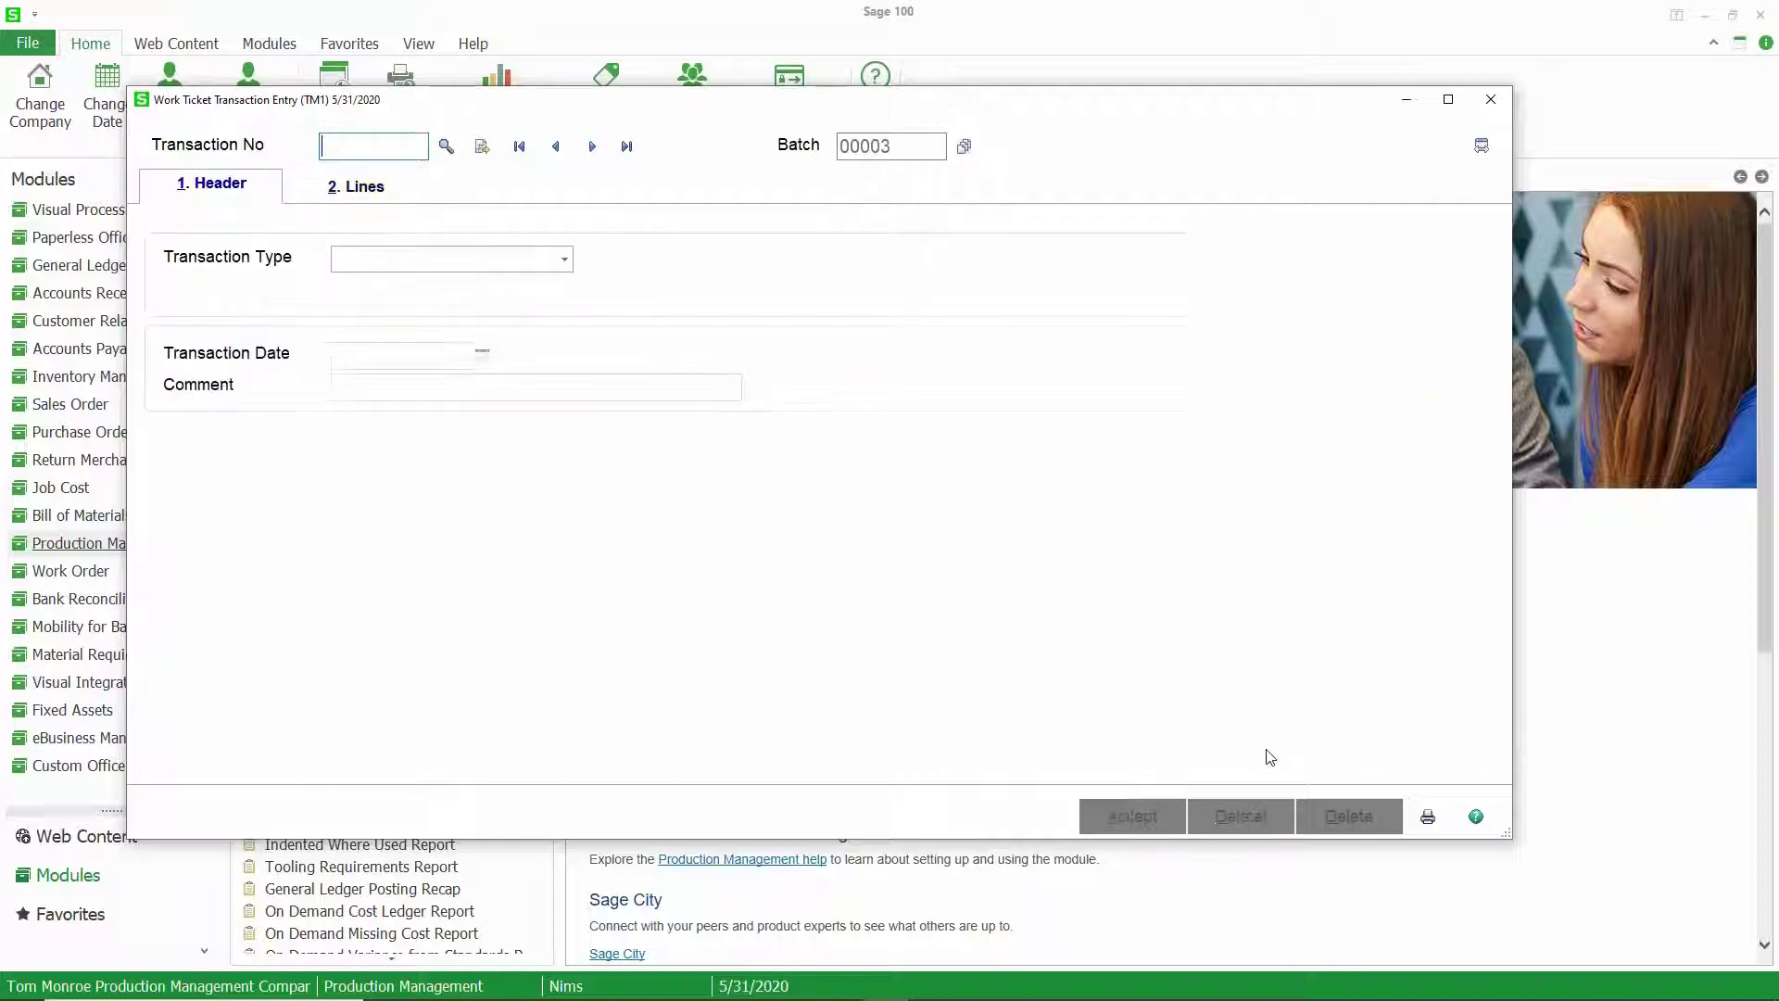
left_click(1428, 816)
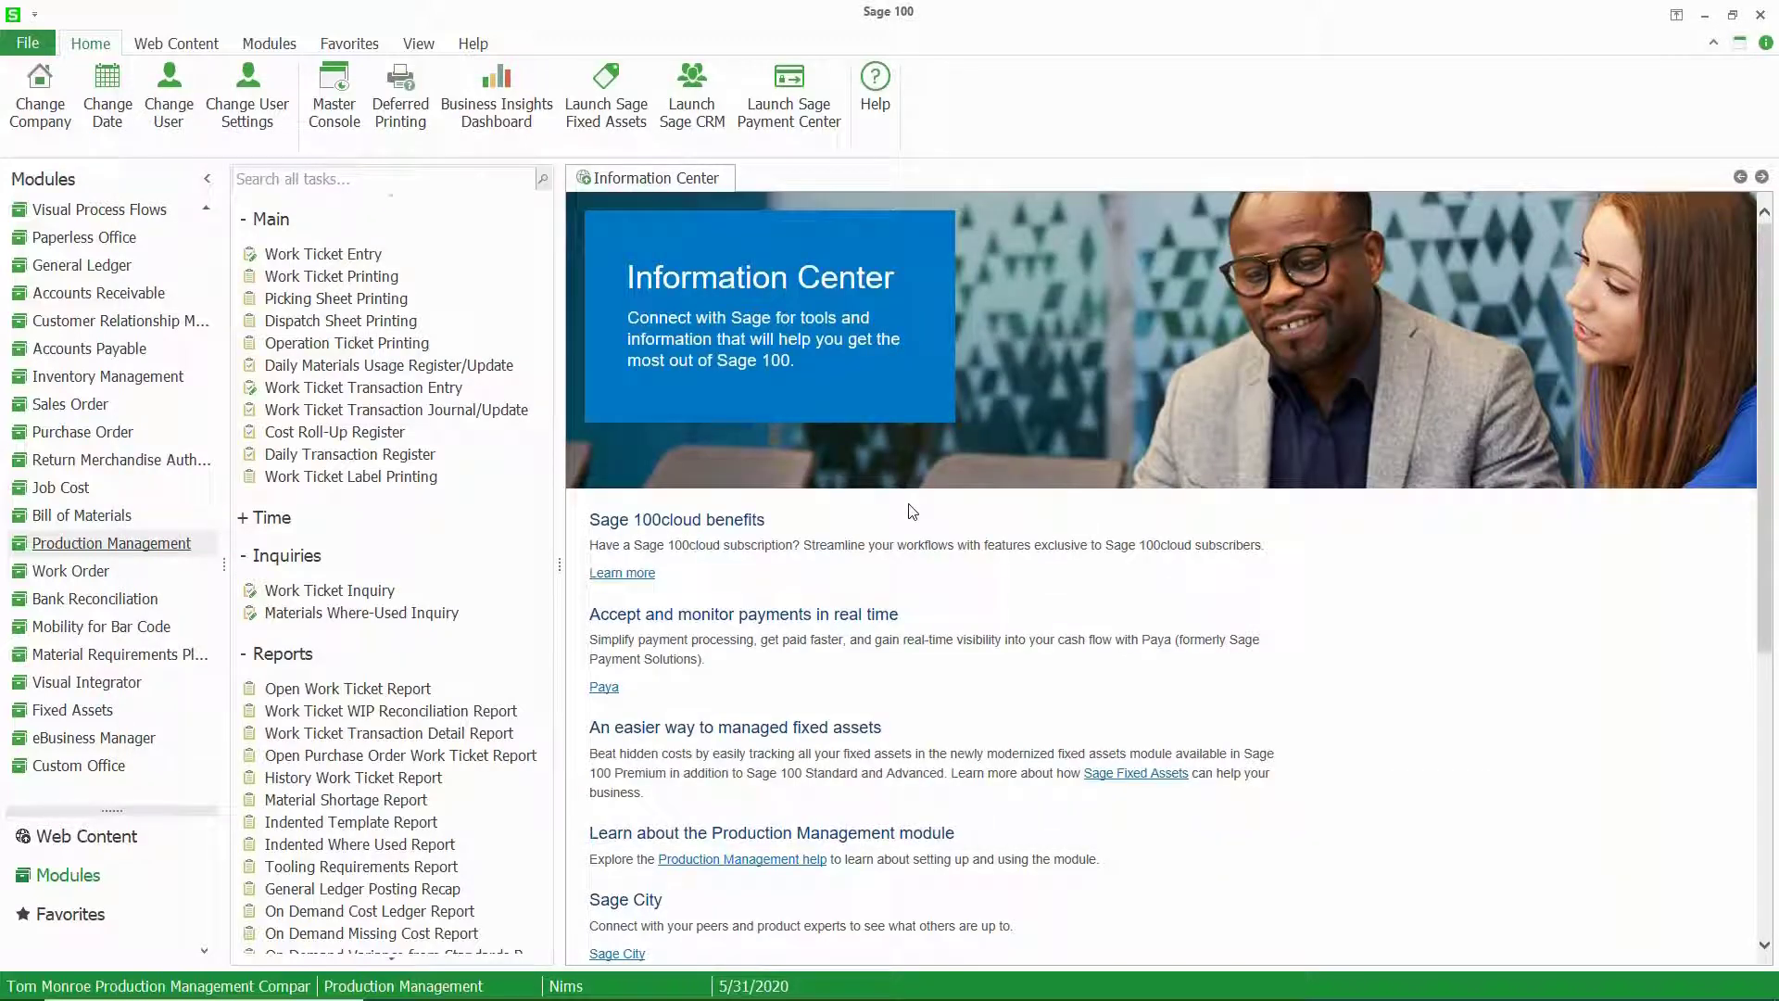
- Print the work ticket transaction journal for batch 00003 without work ticket labels
left_click(525, 394)
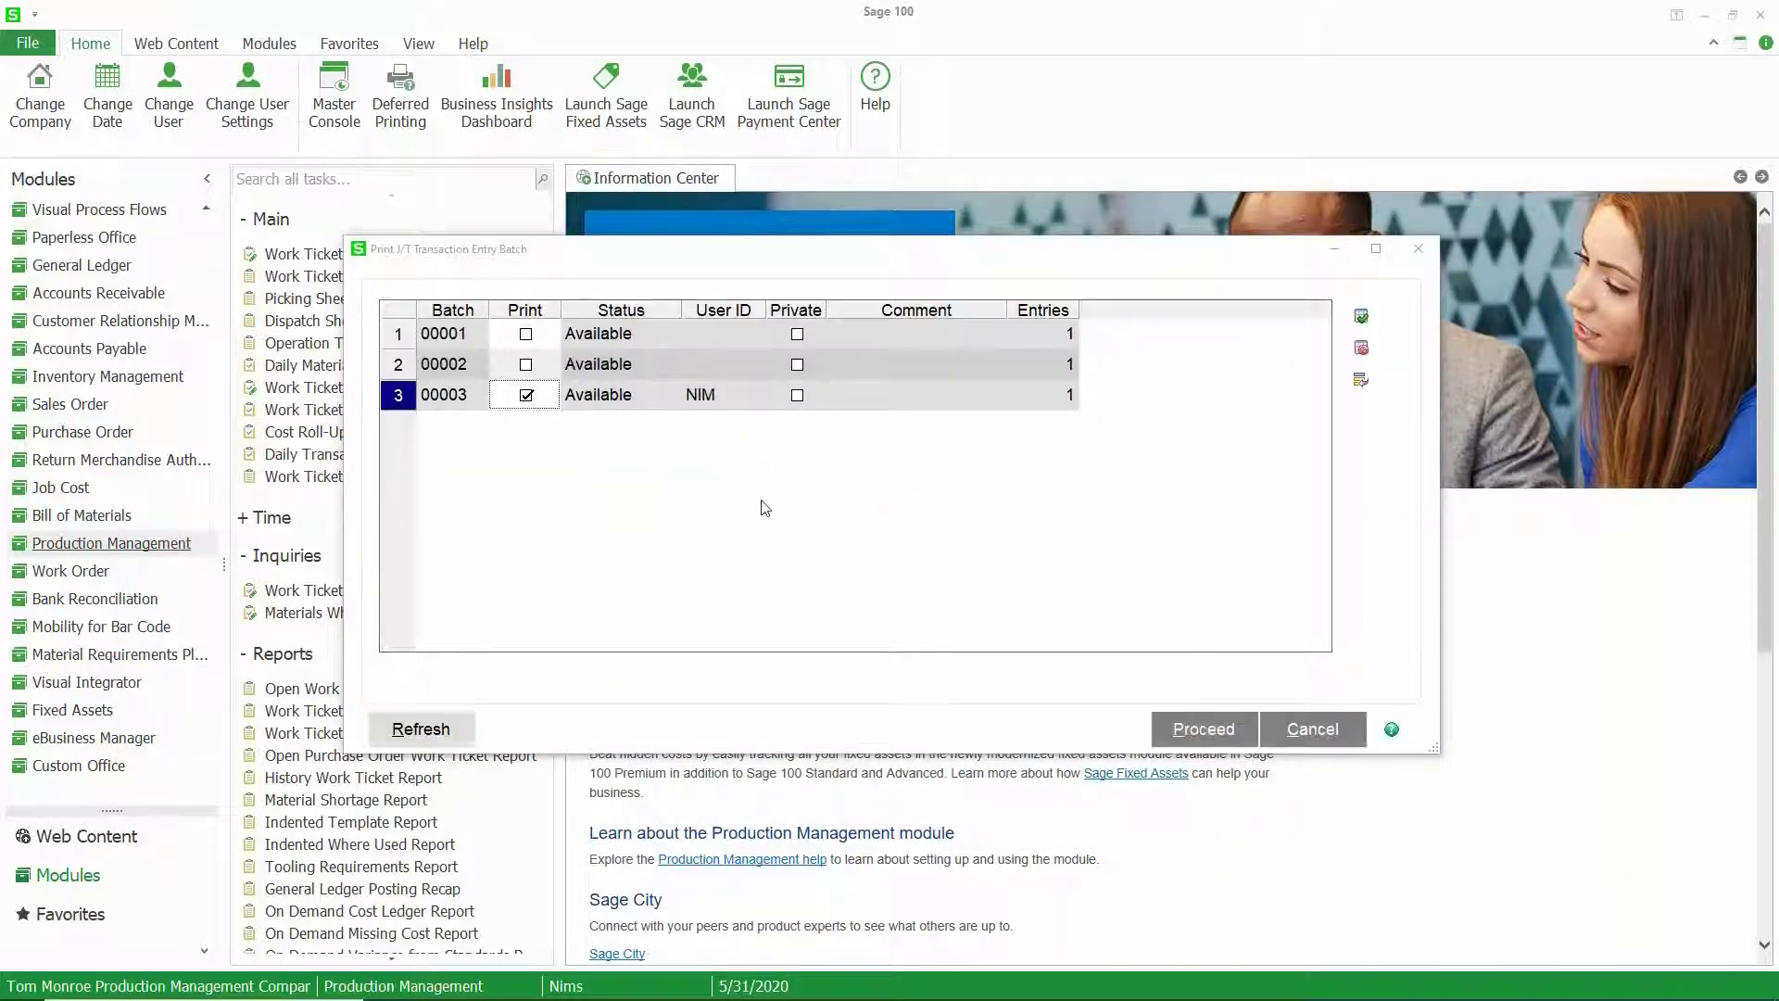
left_click(1191, 730)
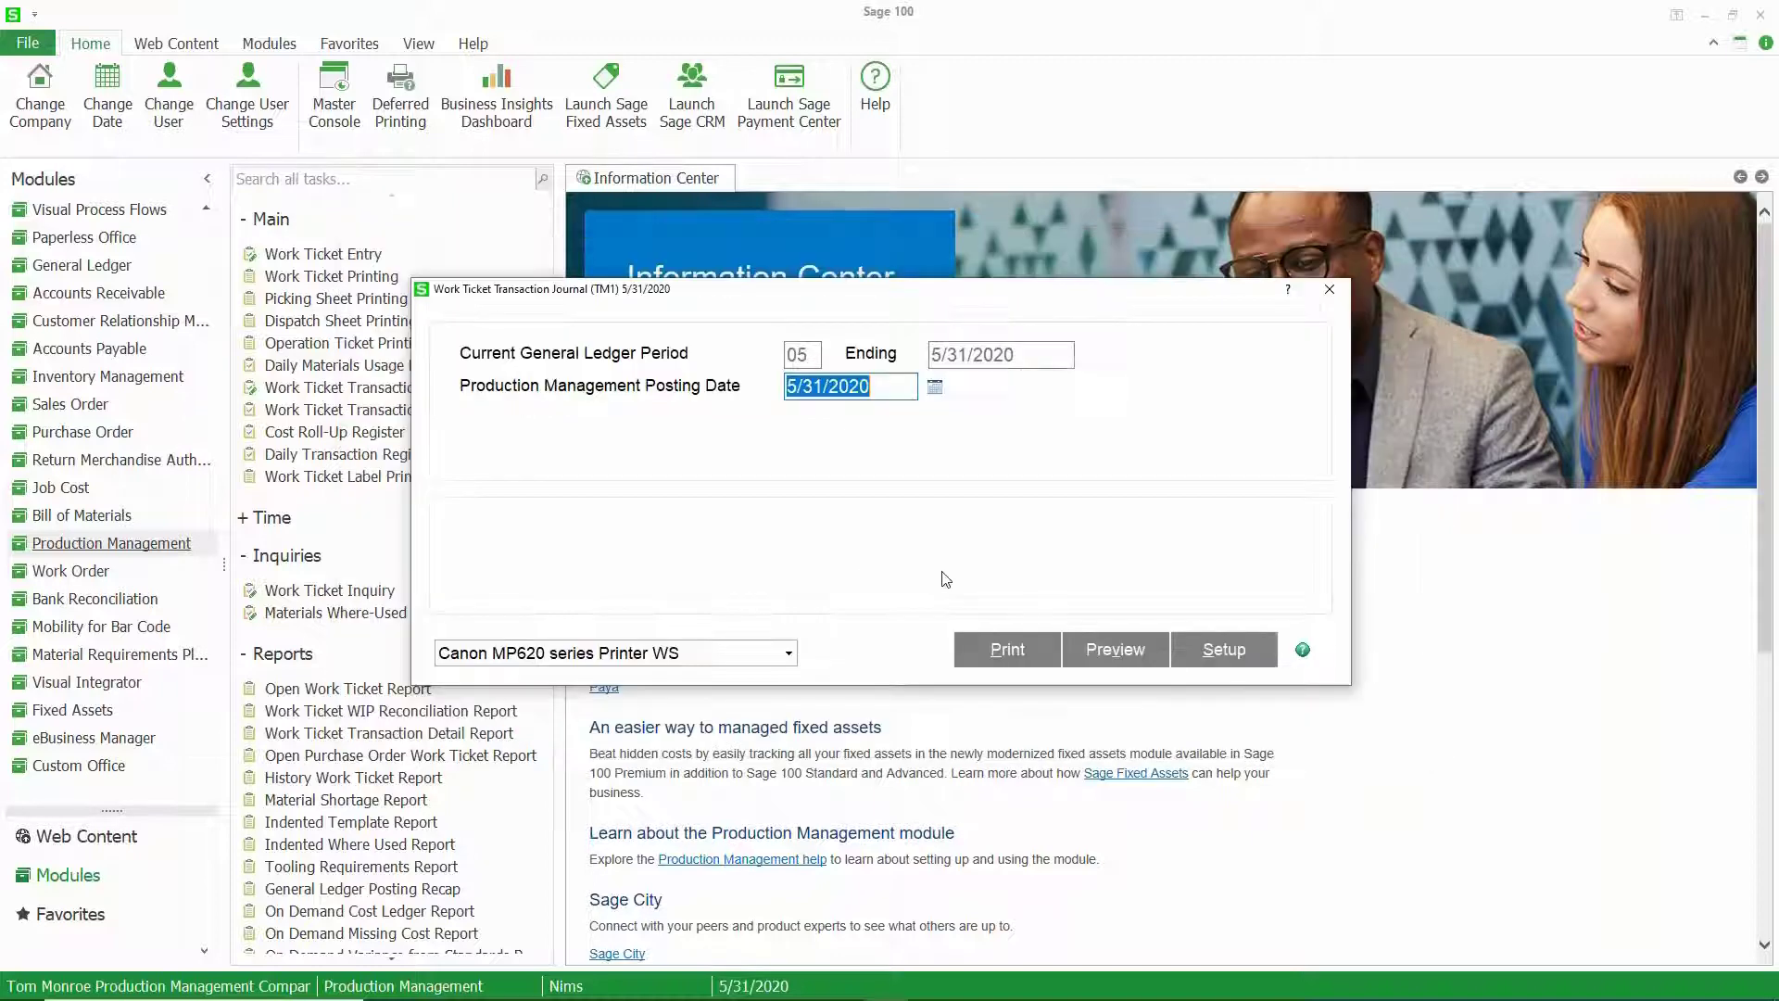
left_click(1019, 651)
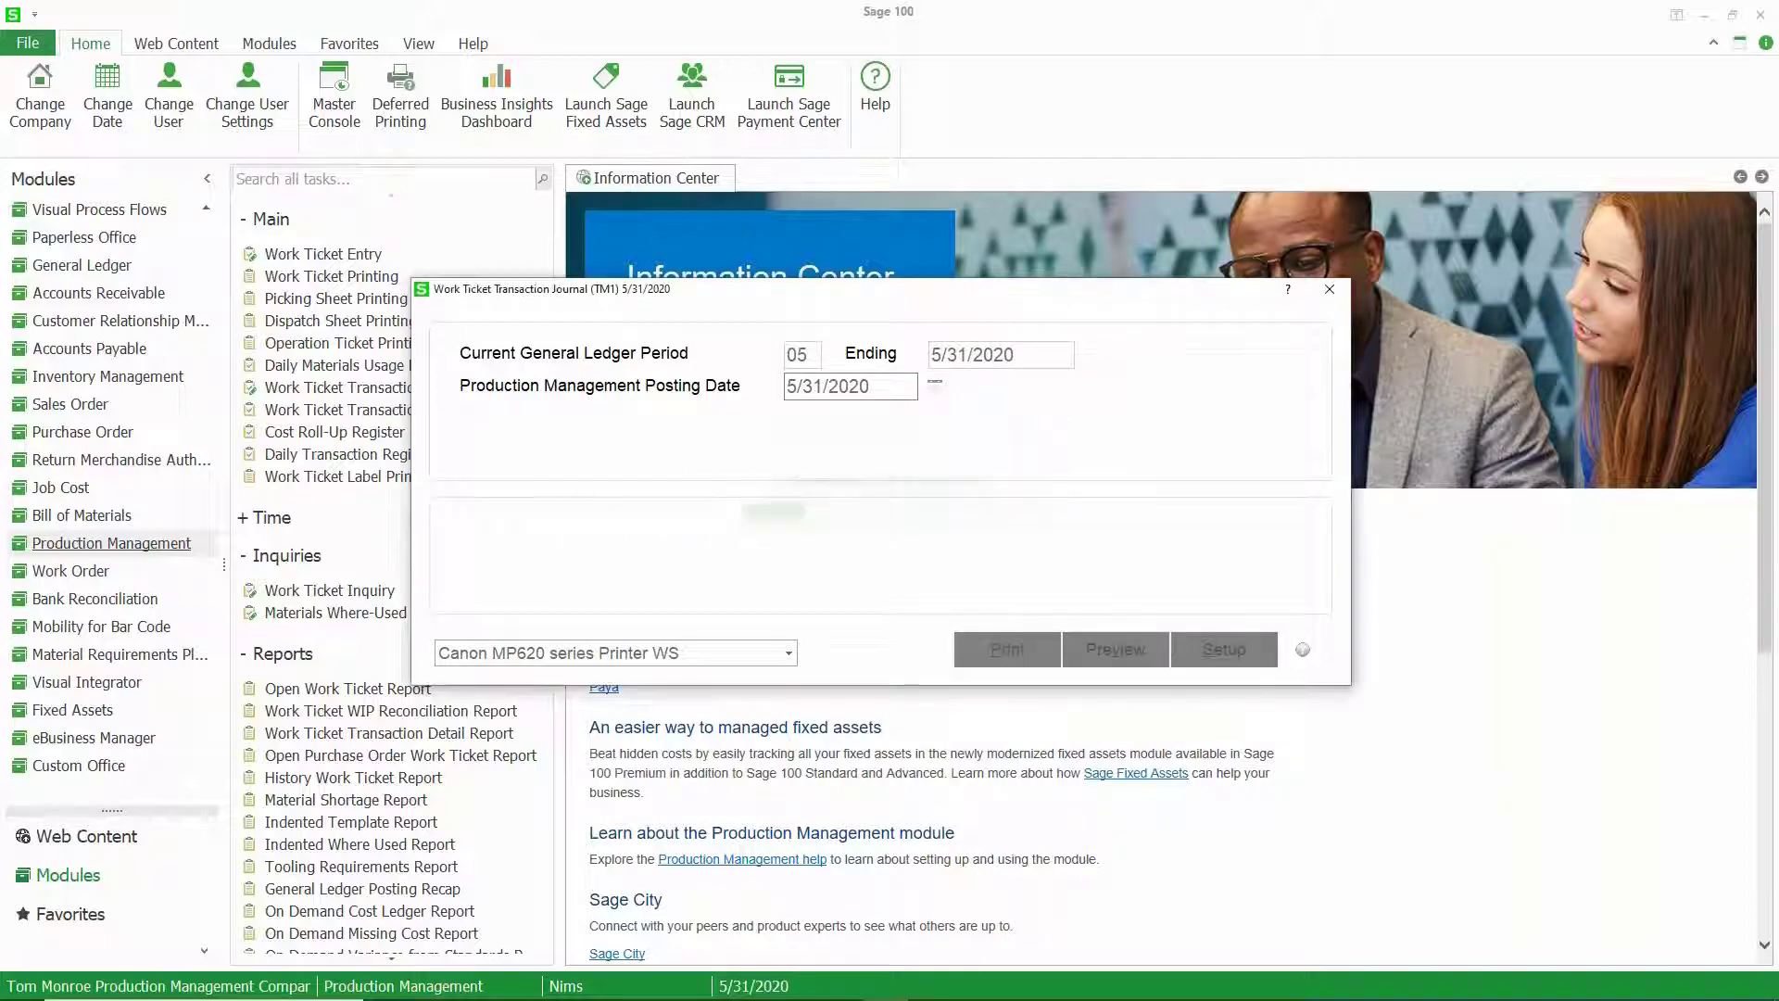
left_click(911, 381)
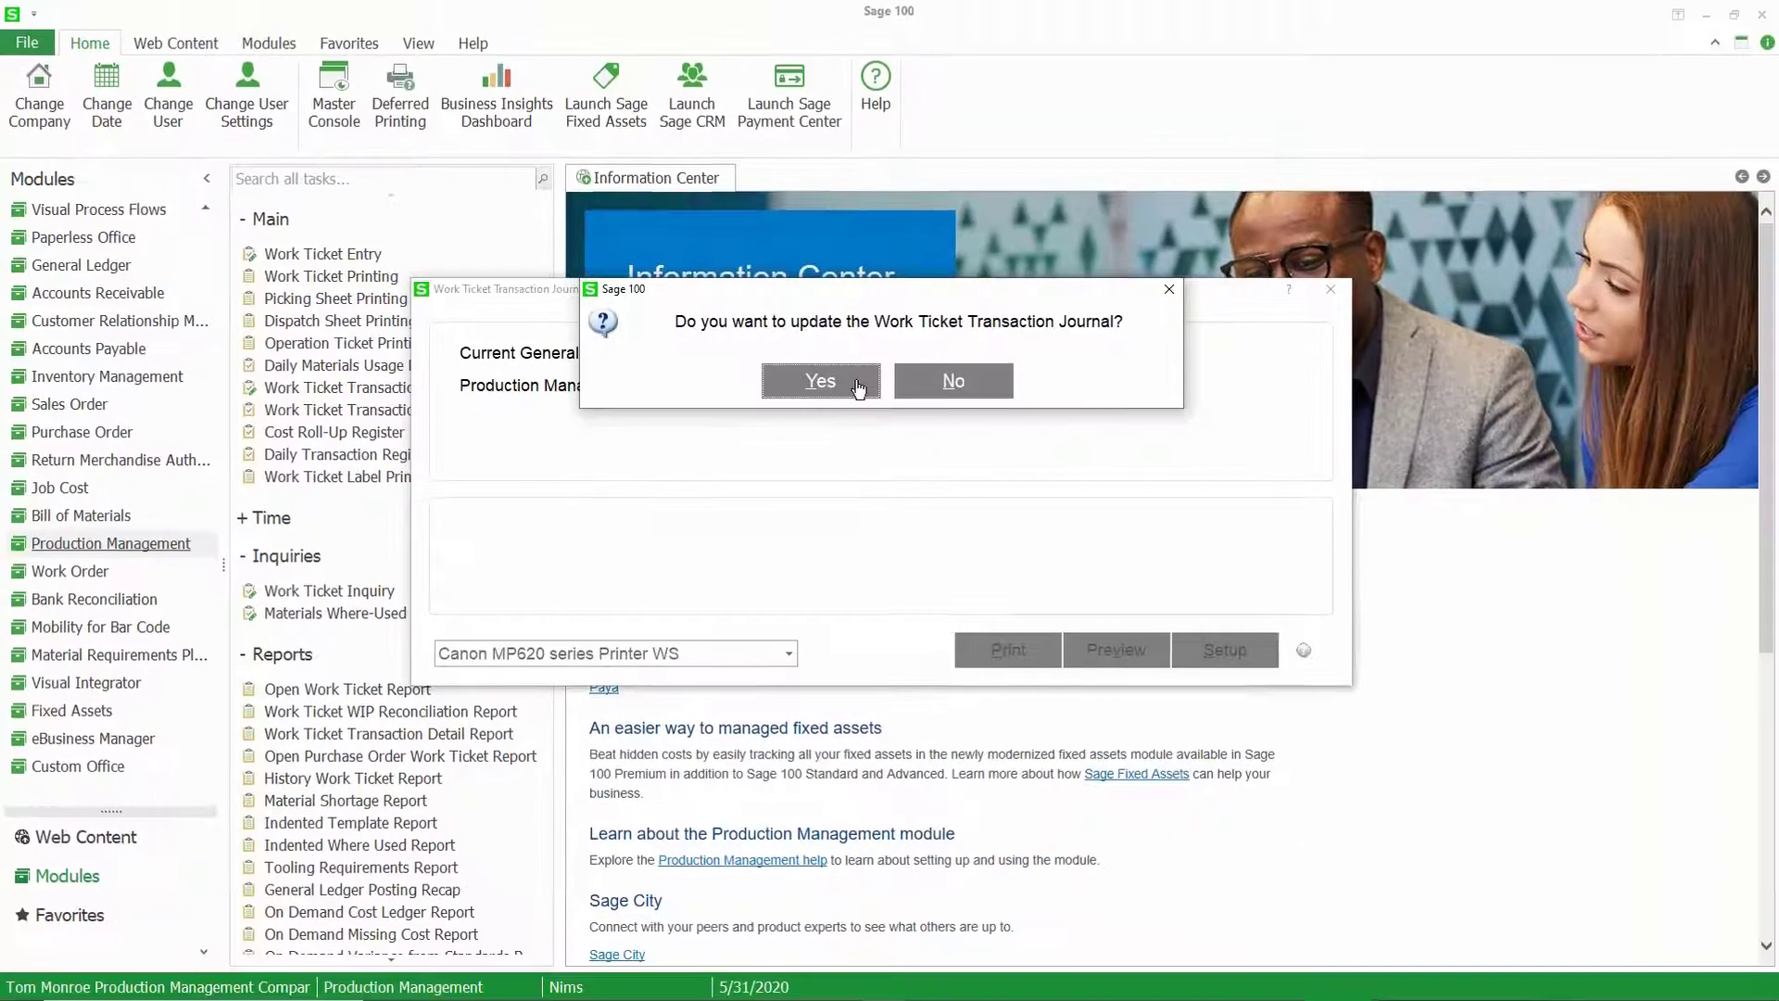
- Update the journal, keeping the missing cost and variance reports open, and agree to the daily register
left_click(822, 381)
left_click(1051, 482)
left_click(1051, 507)
left_click(1053, 531)
left_click(1089, 598)
left_click(816, 381)
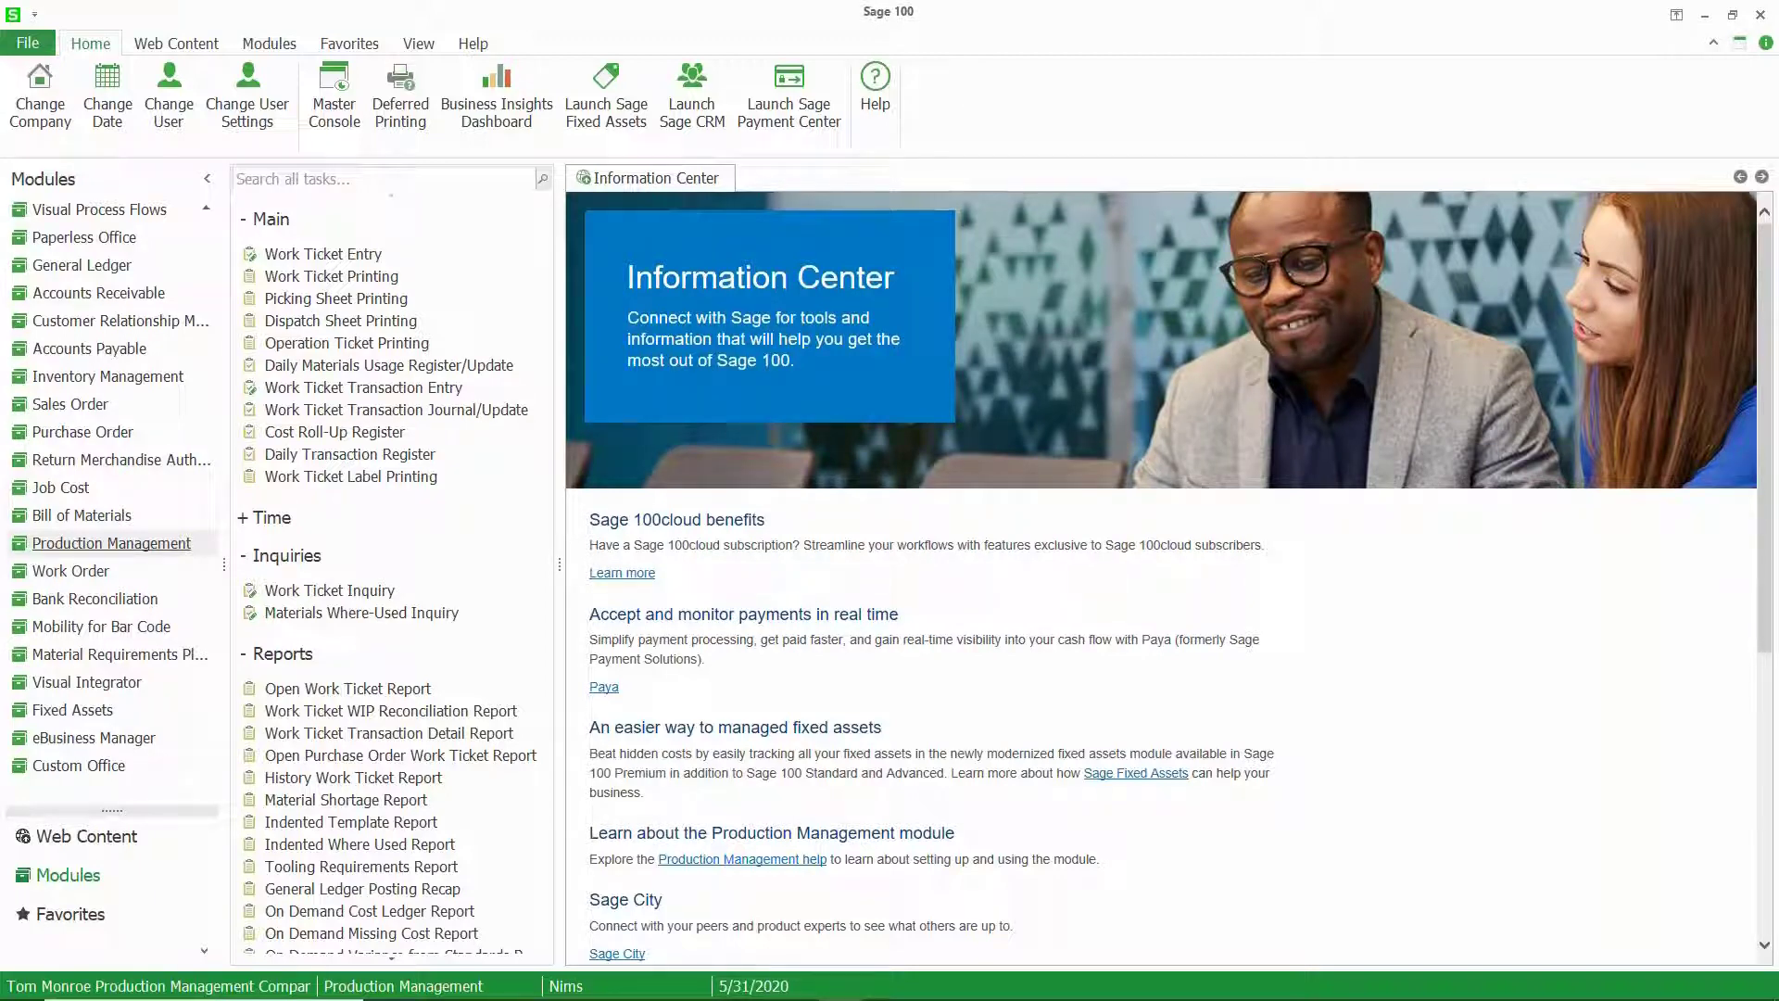
- Print the Daily Transaction Register with Print Full Comments checked
mouse_move(1101, 992)
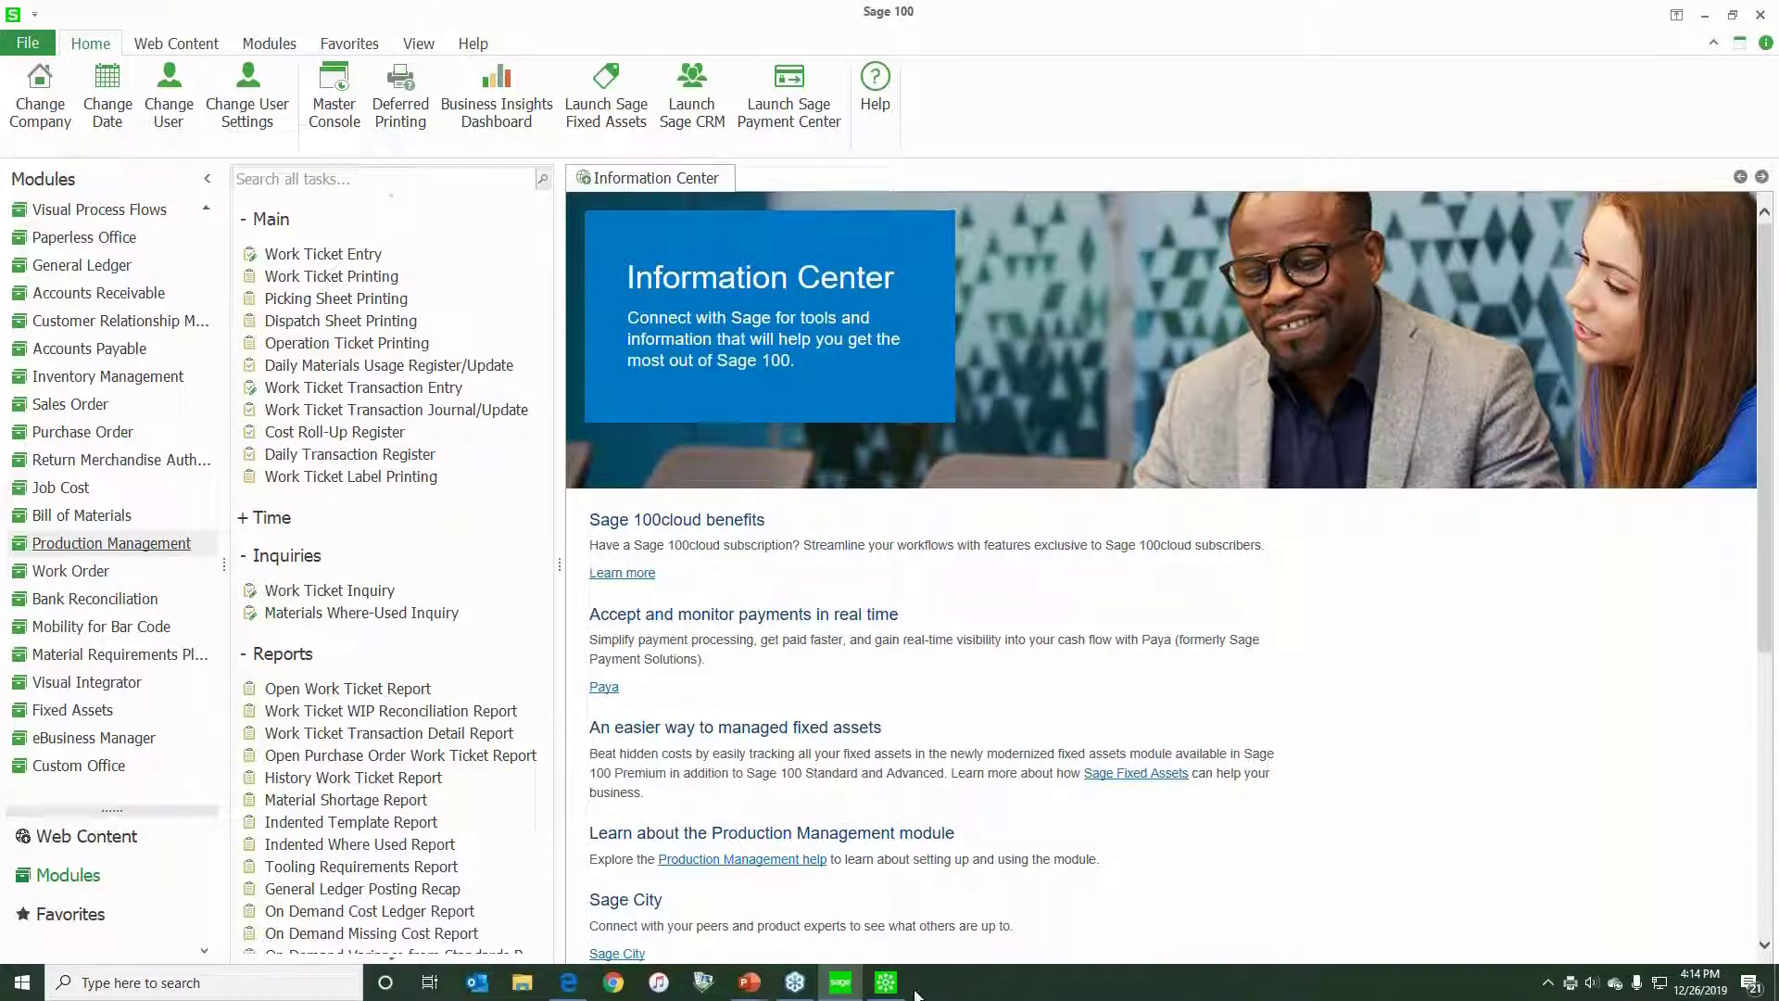
left_click(882, 986)
left_click(930, 515)
left_click(993, 577)
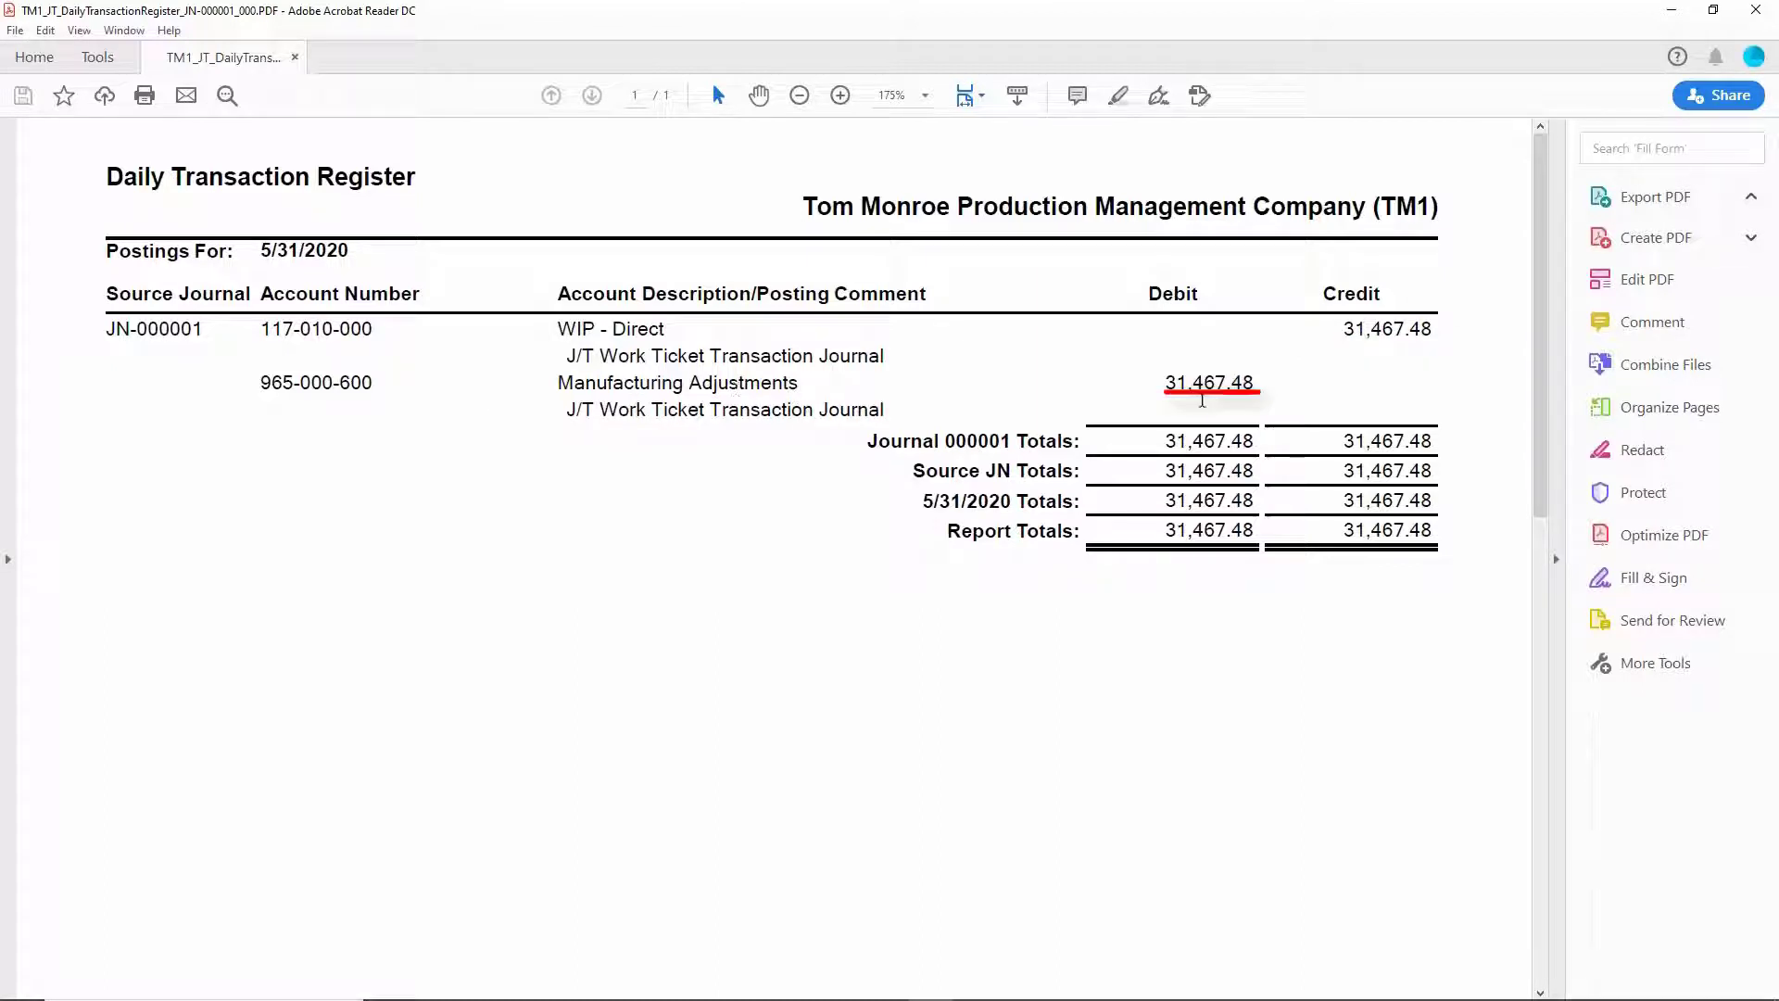
- Highlight the 31,467.48 Manufacturing Adjustments debit, close the PDF, and approve the register update
left_click_drag(1162, 381, 1250, 384)
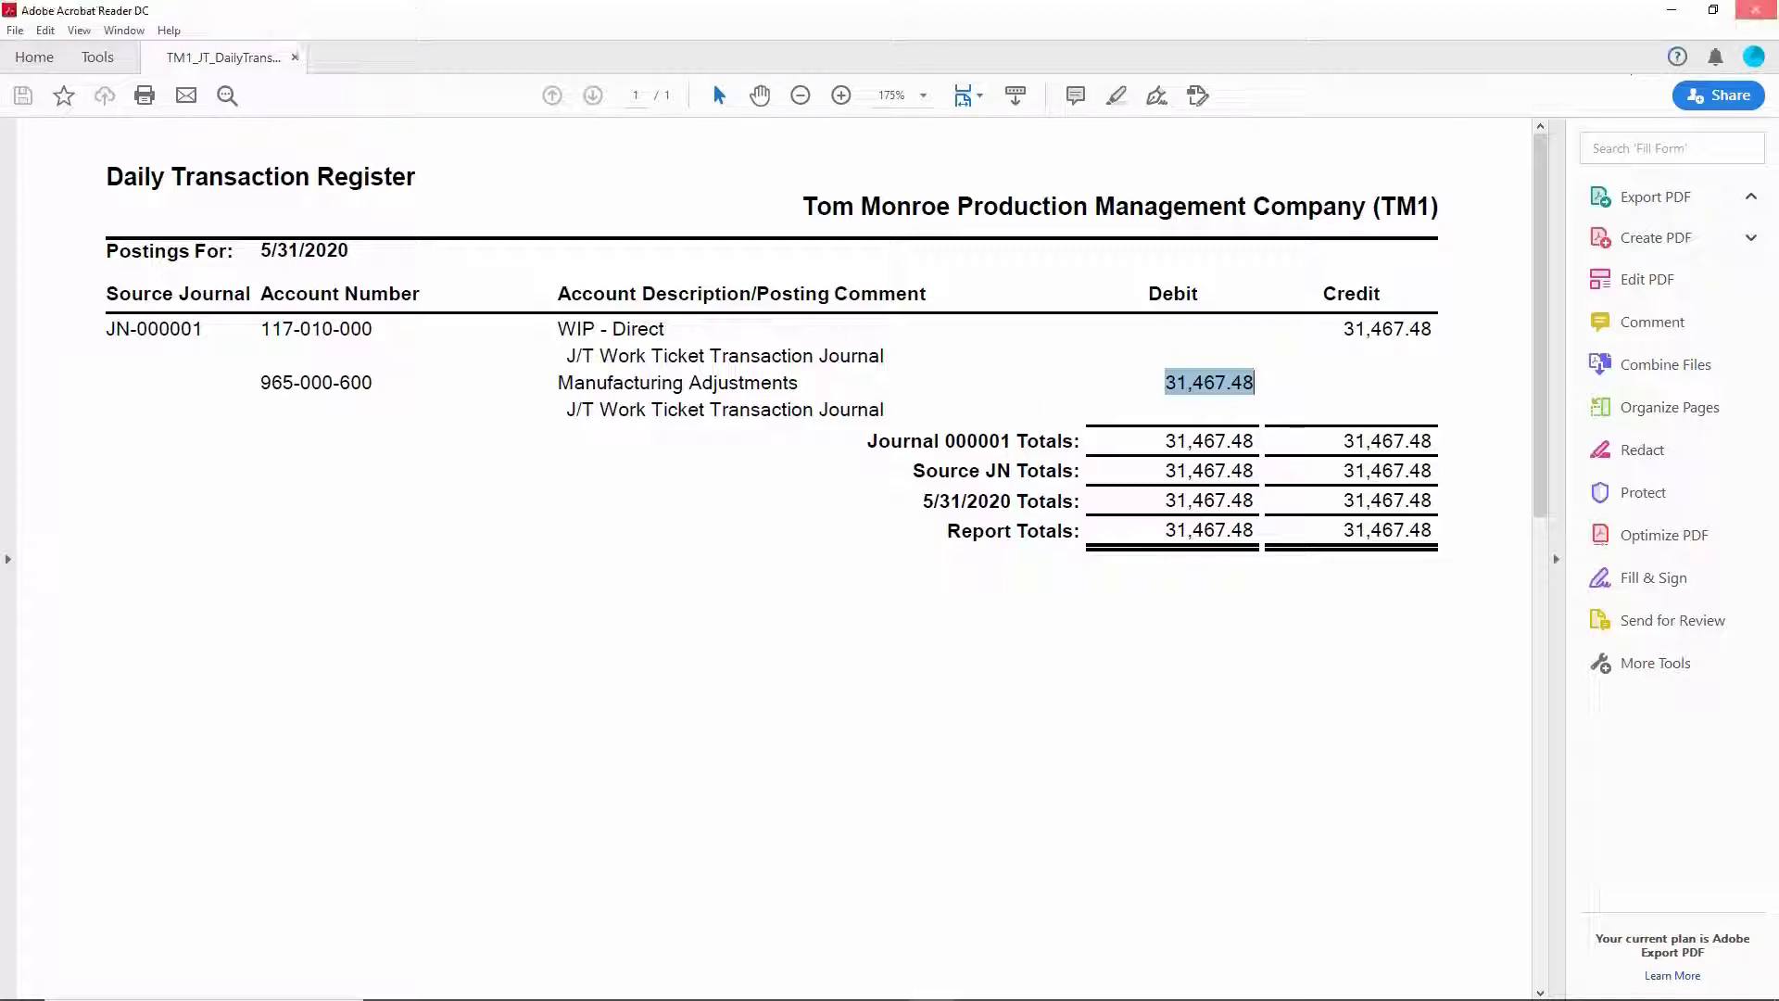
left_click(1754, 18)
left_click(818, 377)
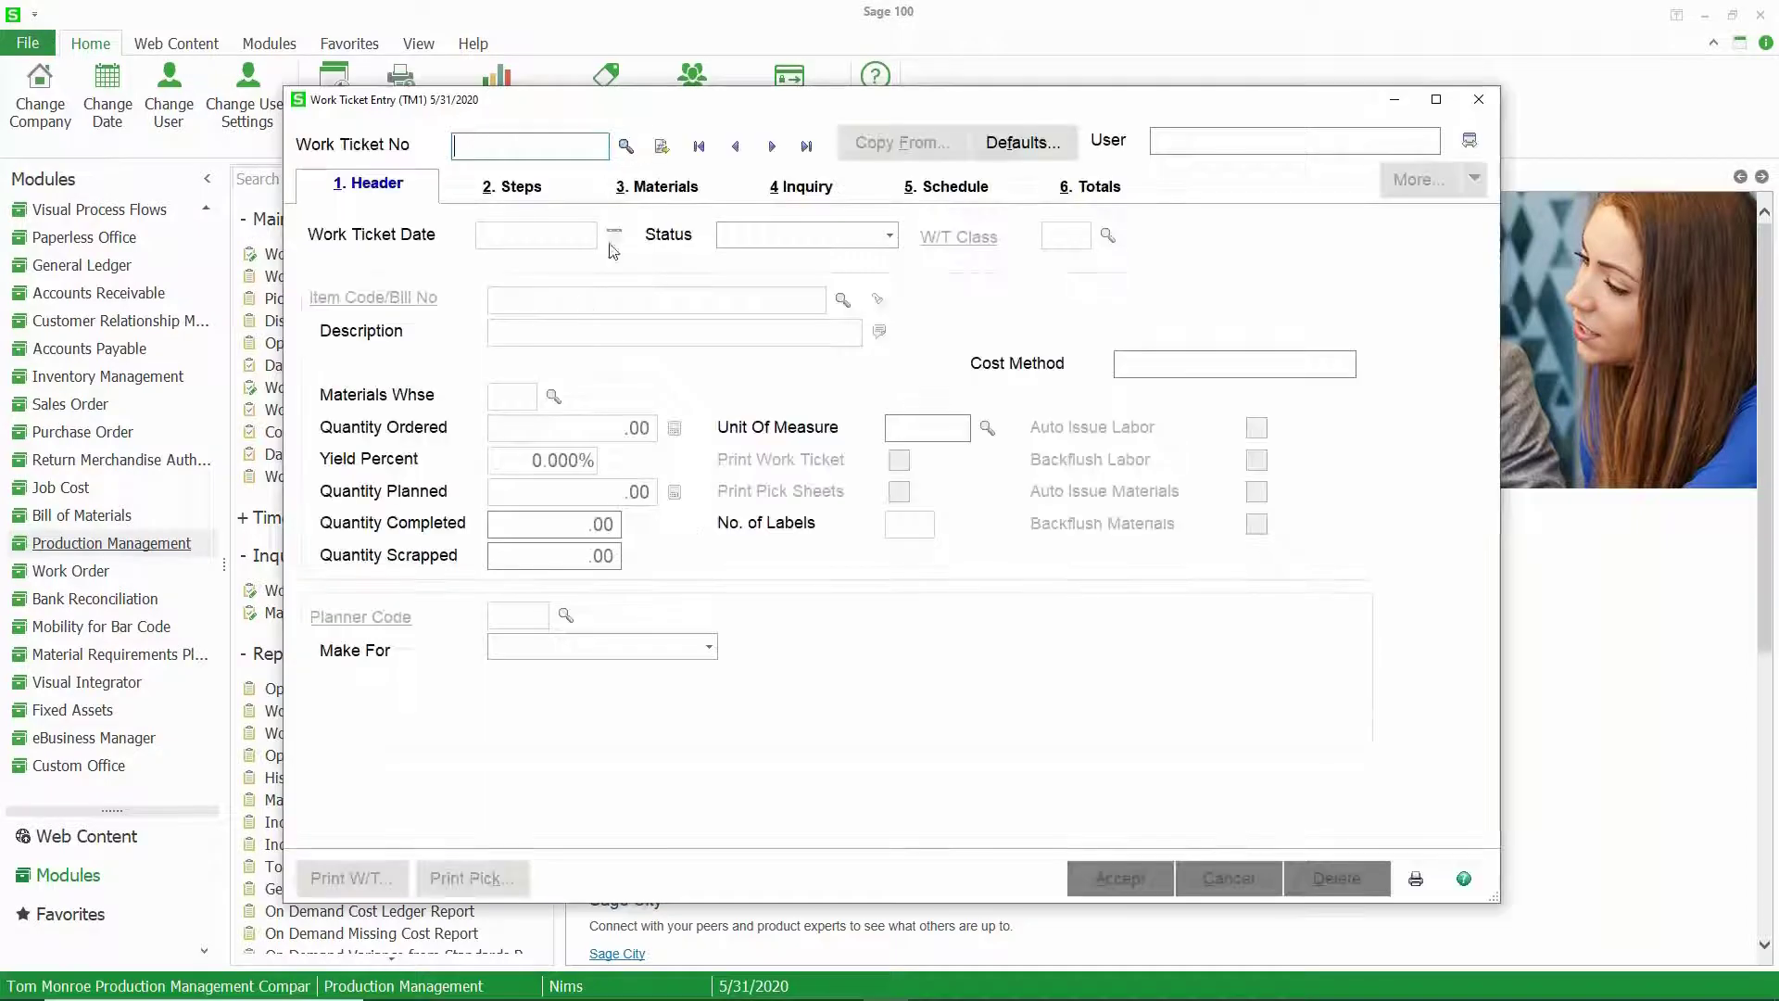
- Dismiss the work ticket list and close the empty Work Ticket Entry window
key("F2")
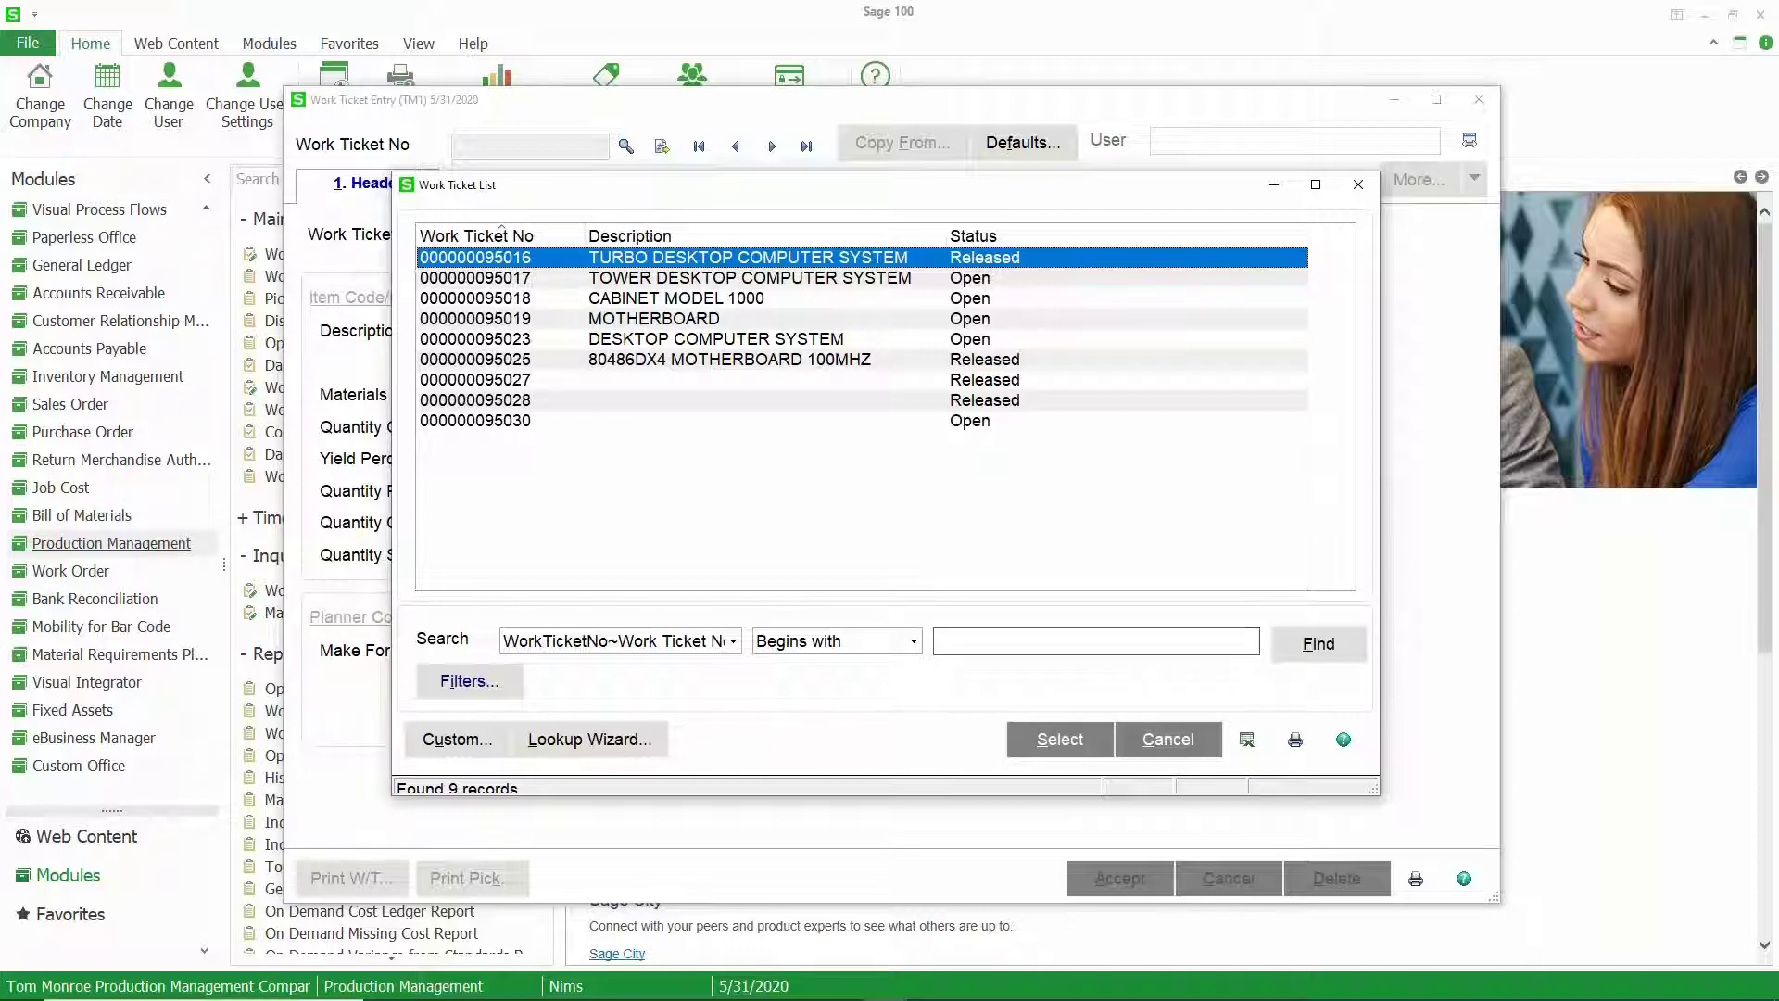
left_click(1139, 740)
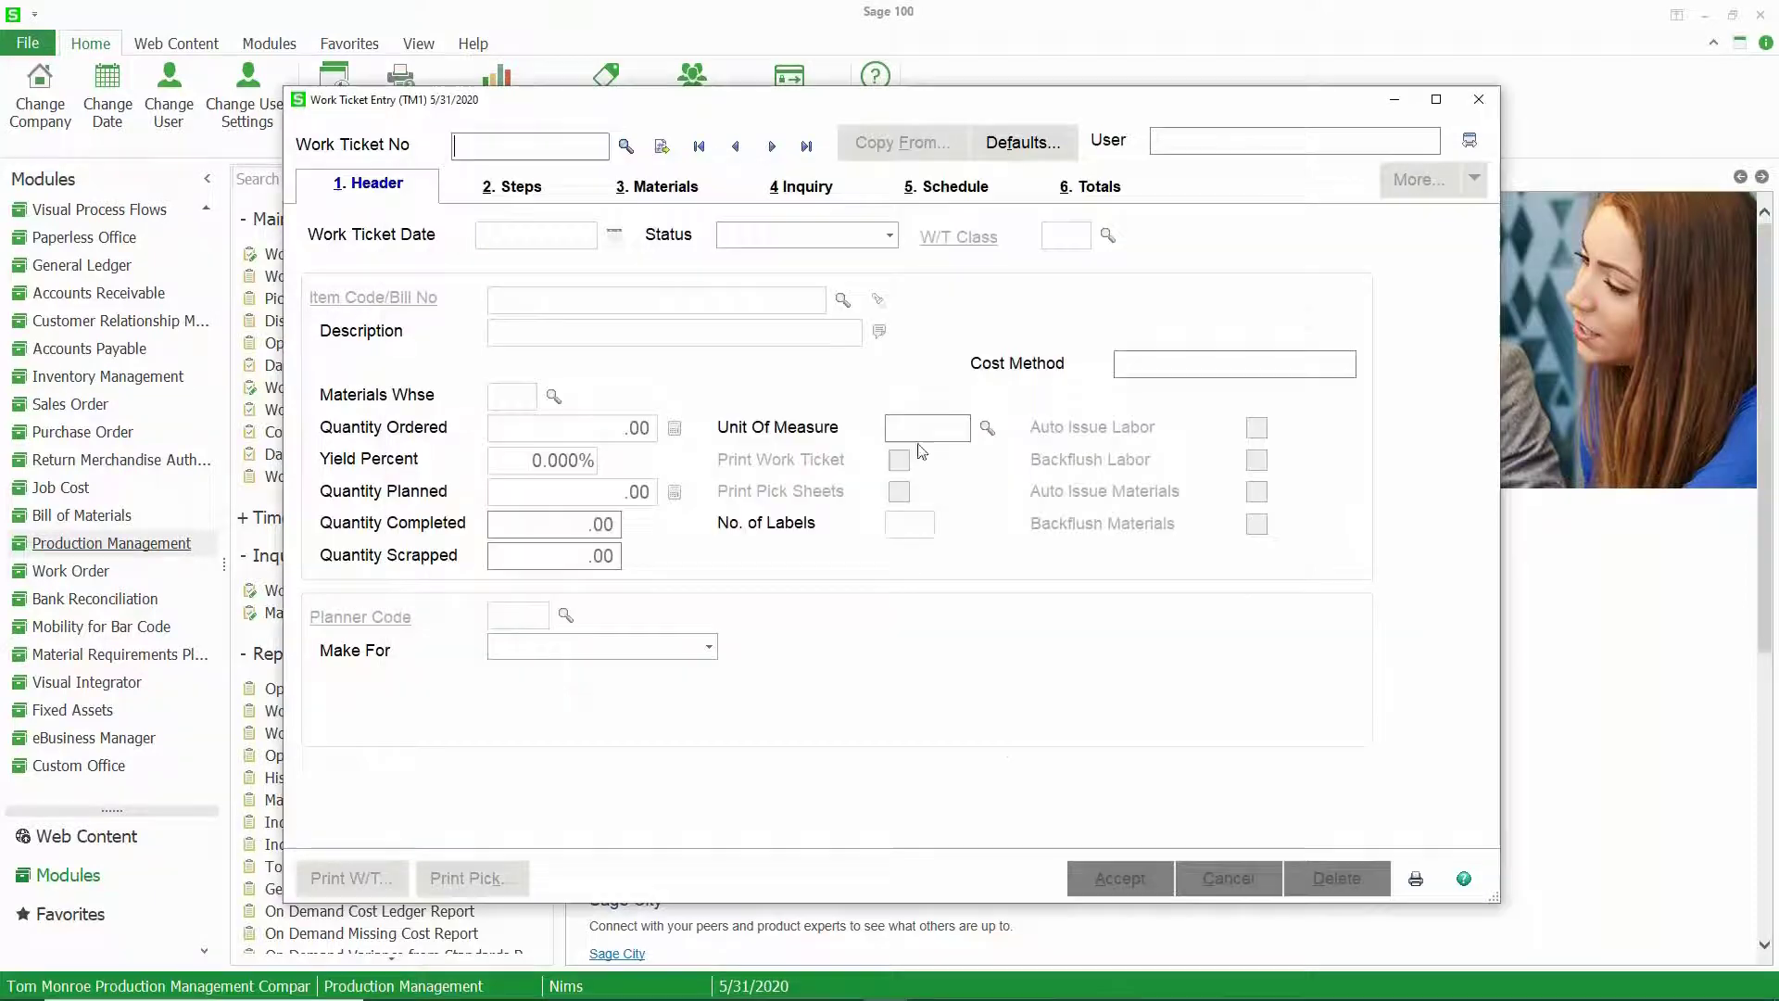
left_click(1479, 99)
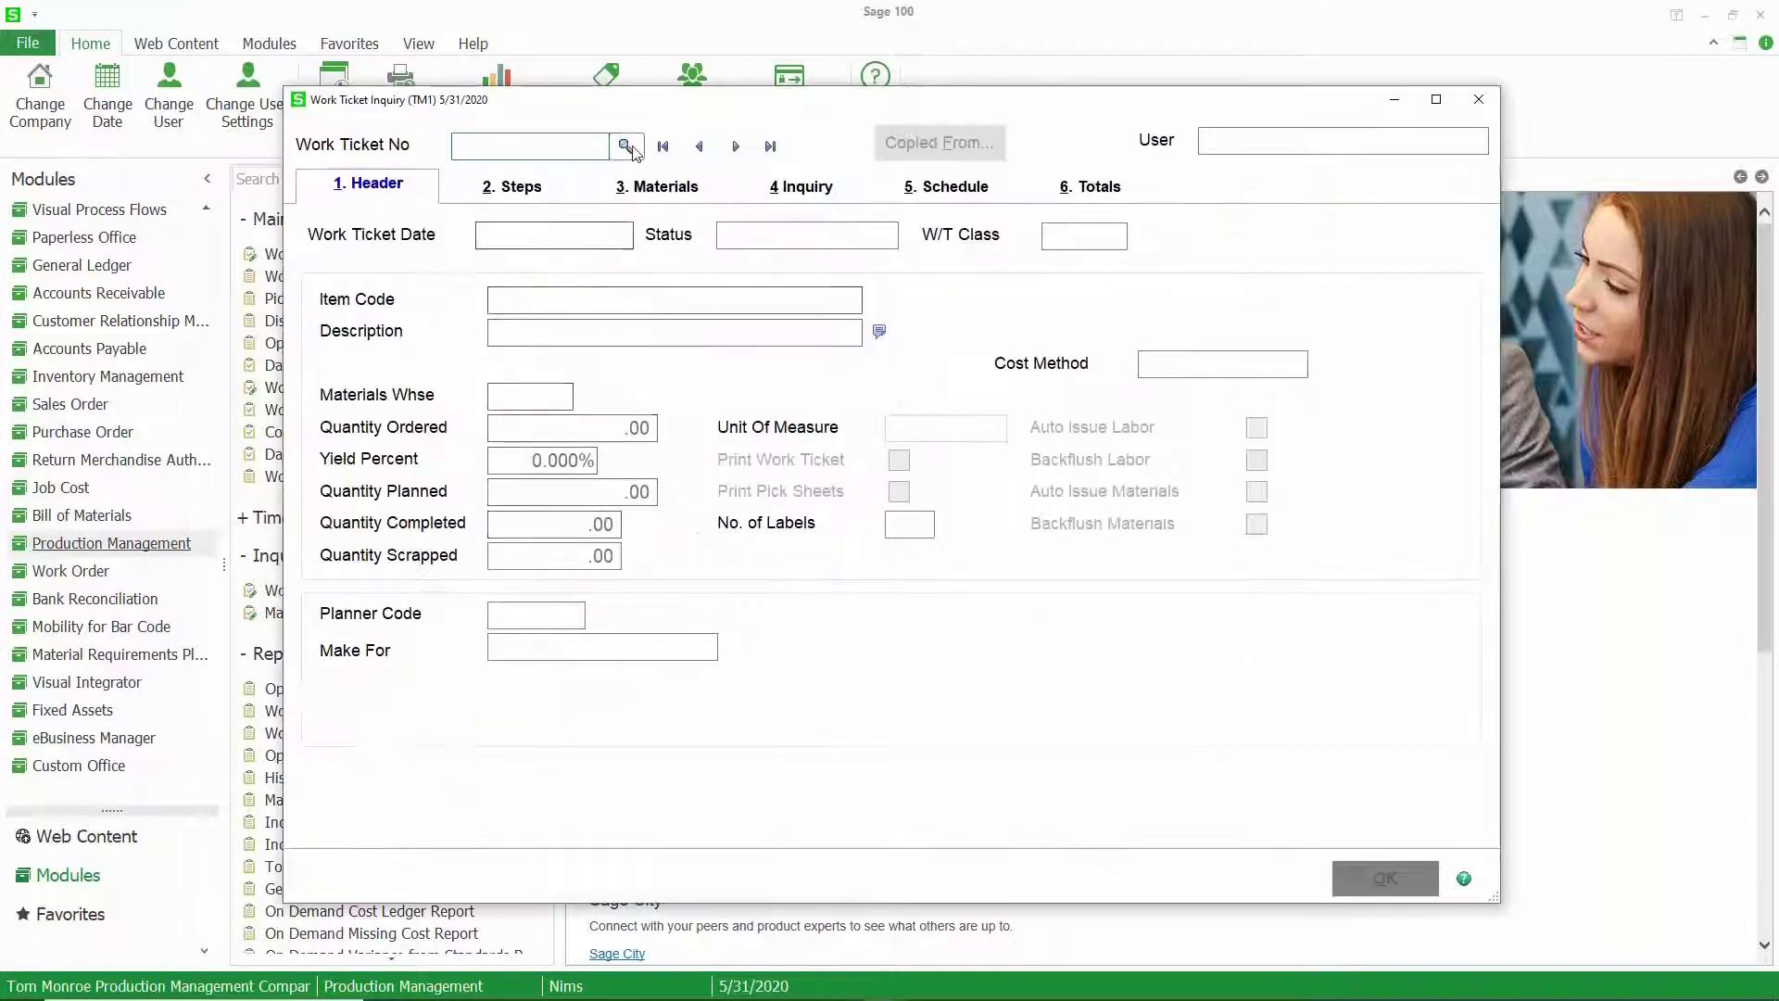
key("F2")
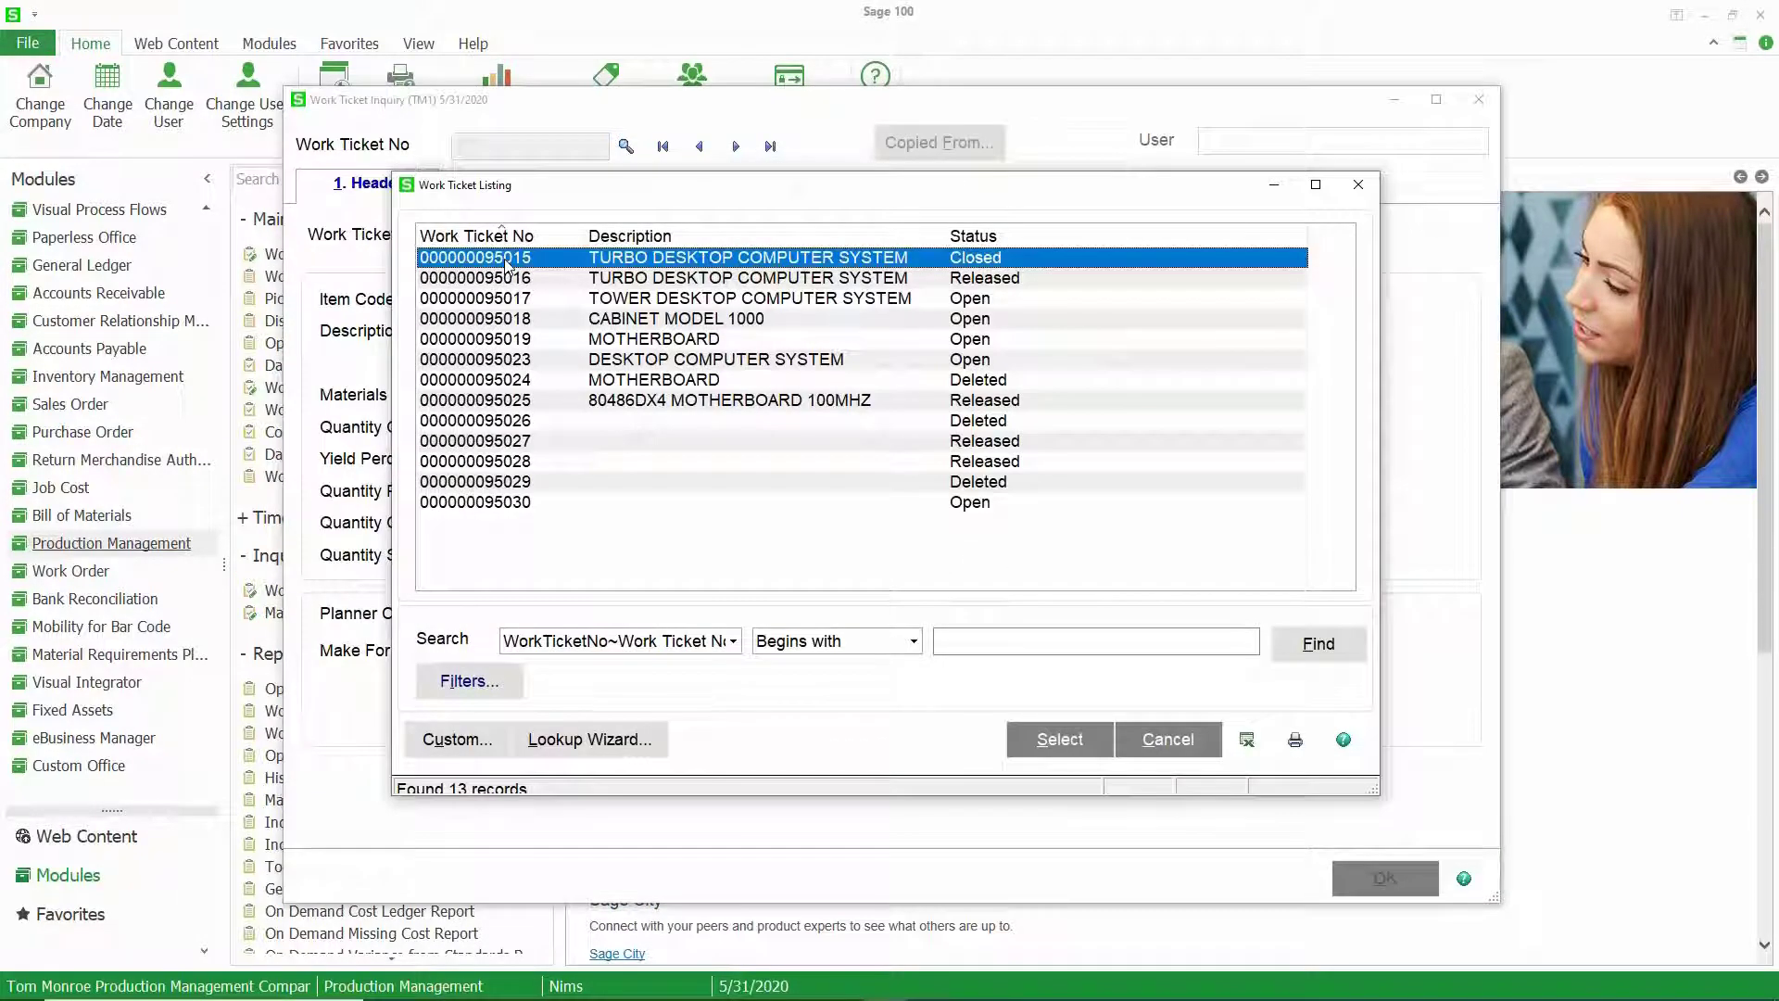
double_click(506, 259)
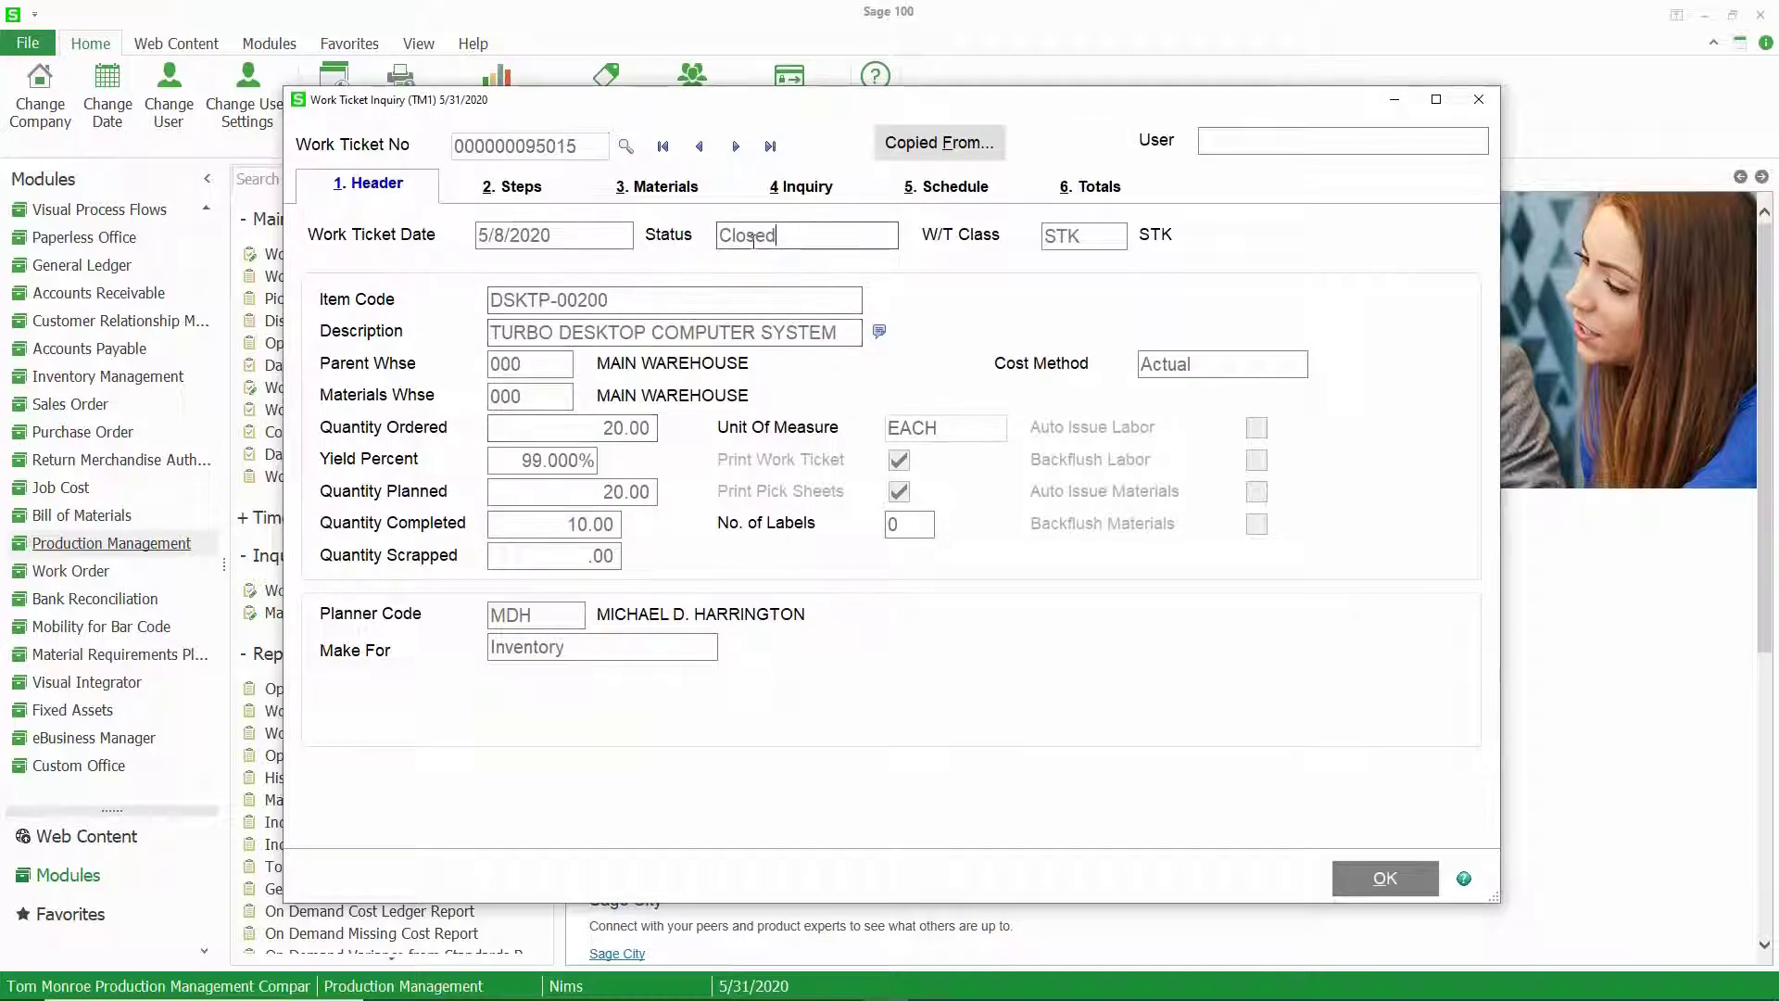
left_click(1355, 880)
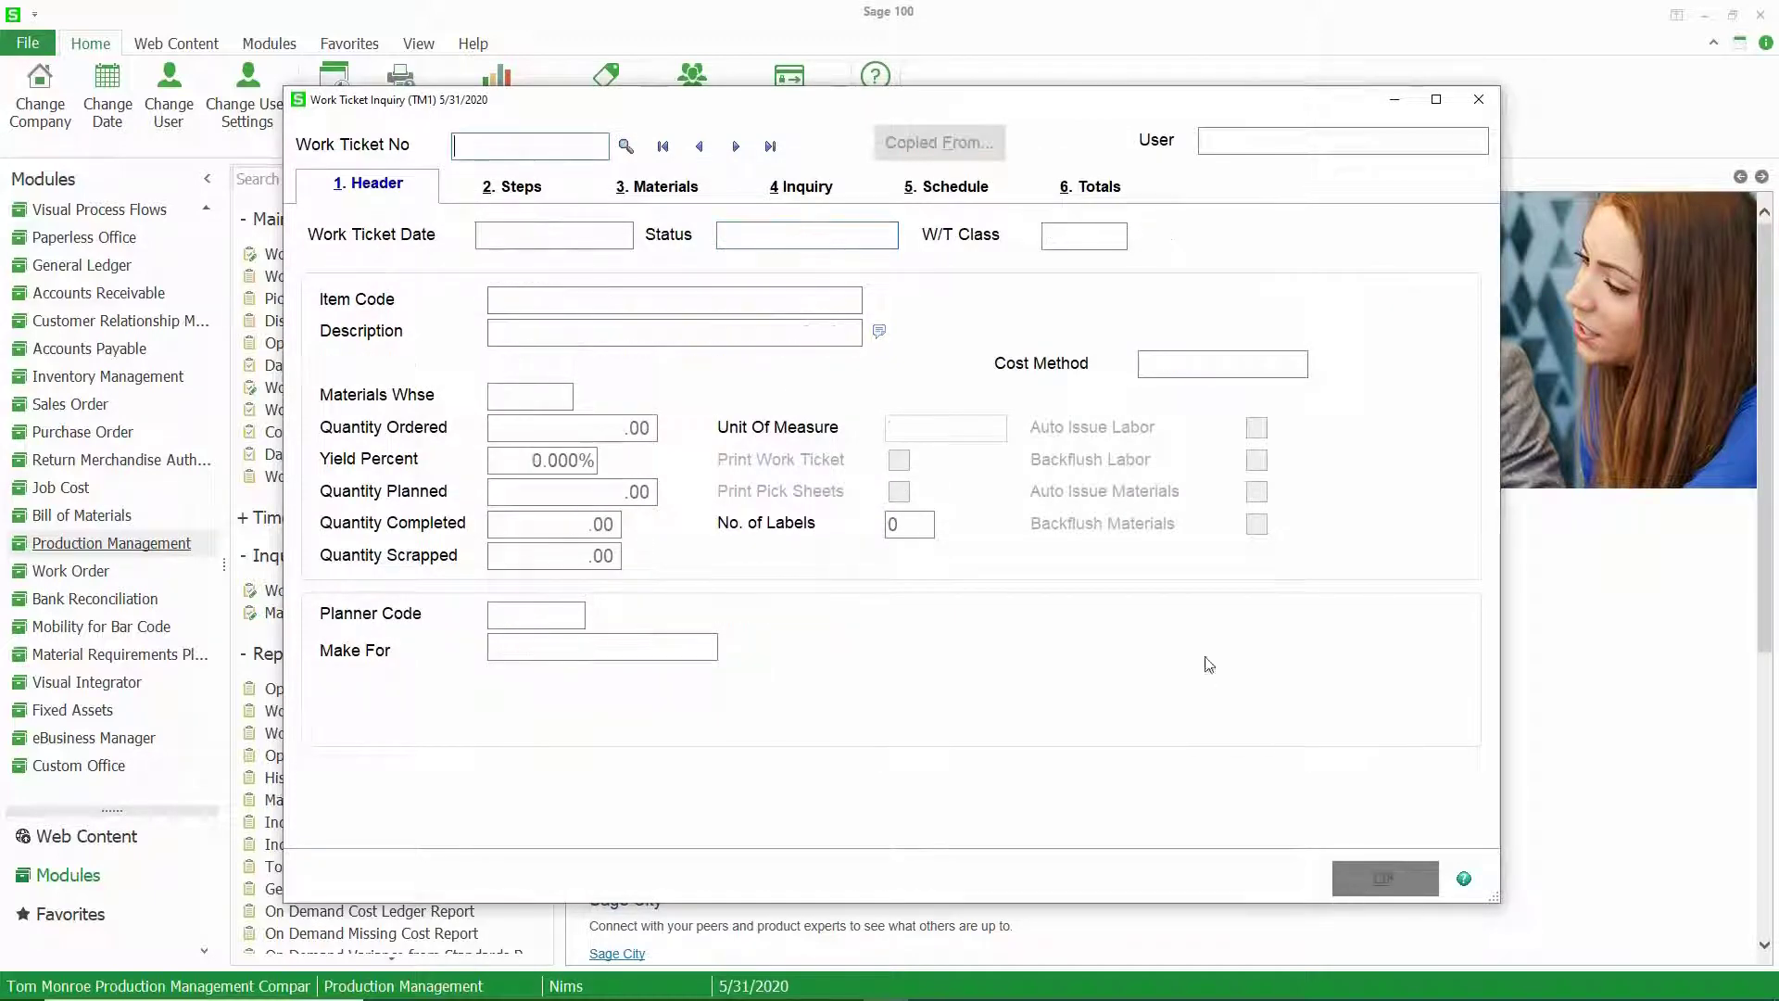
left_click(1480, 100)
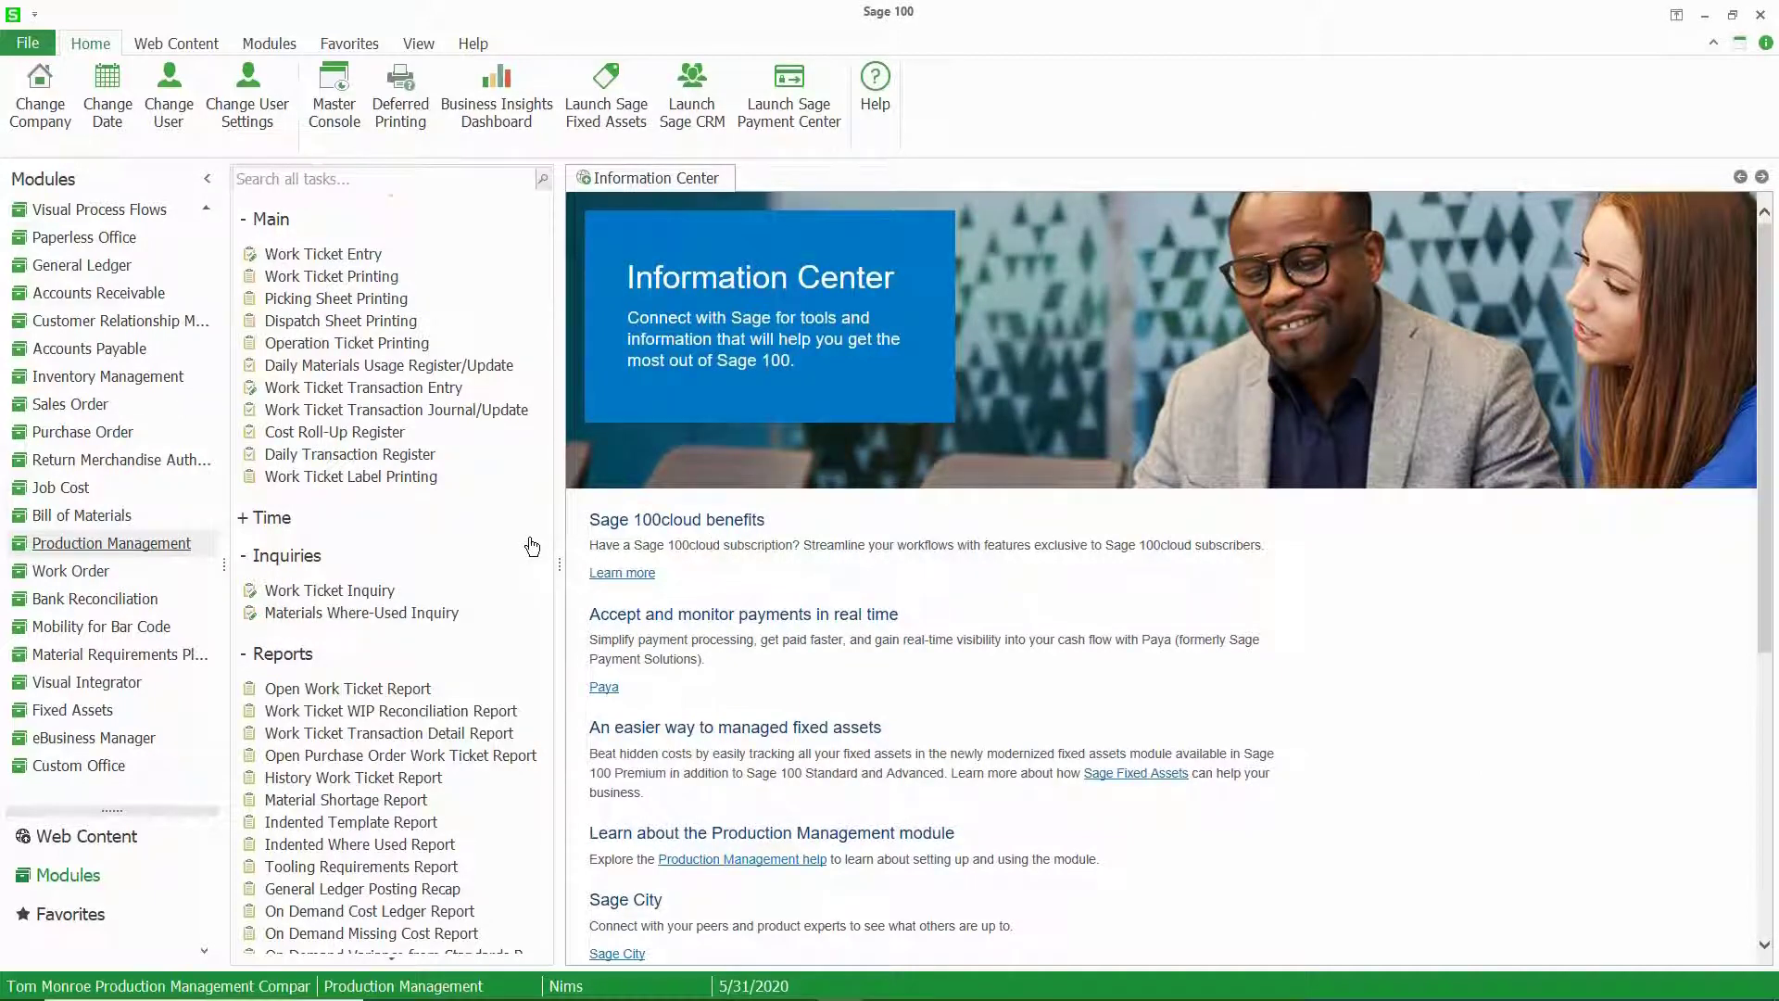
- Preview the History Work Ticket Report from the Reports list
scroll(532, 547, "down", 2)
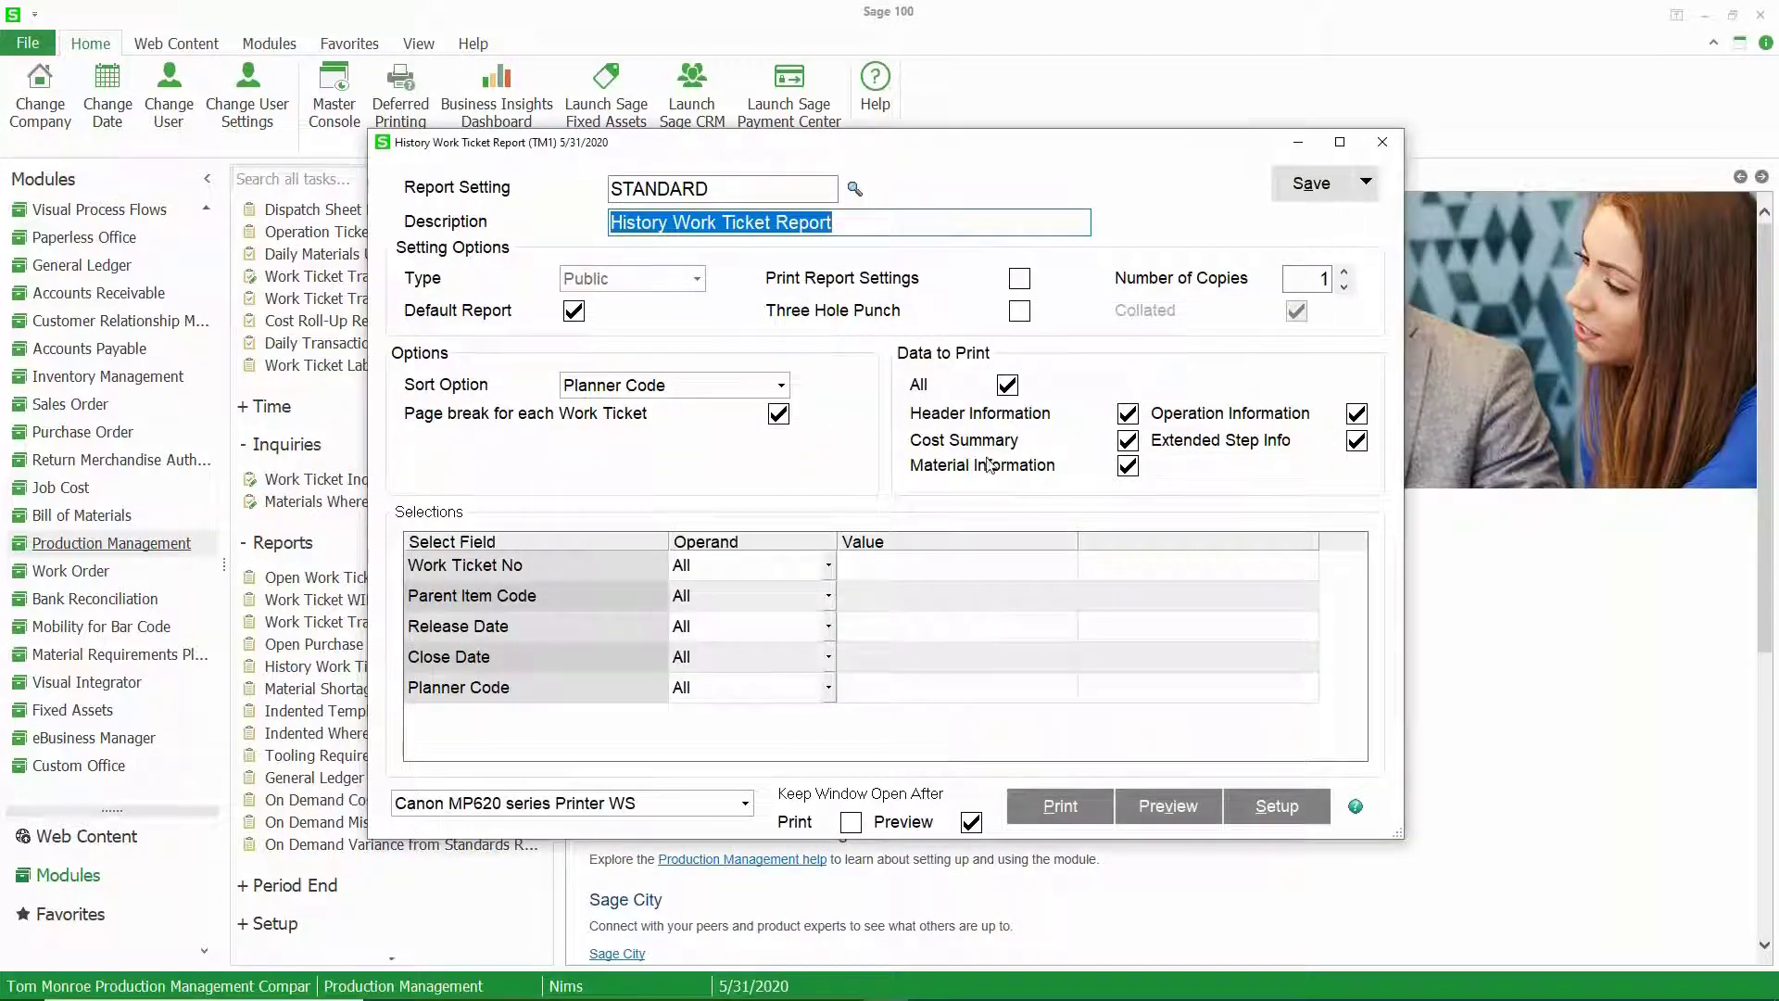
left_click(1166, 808)
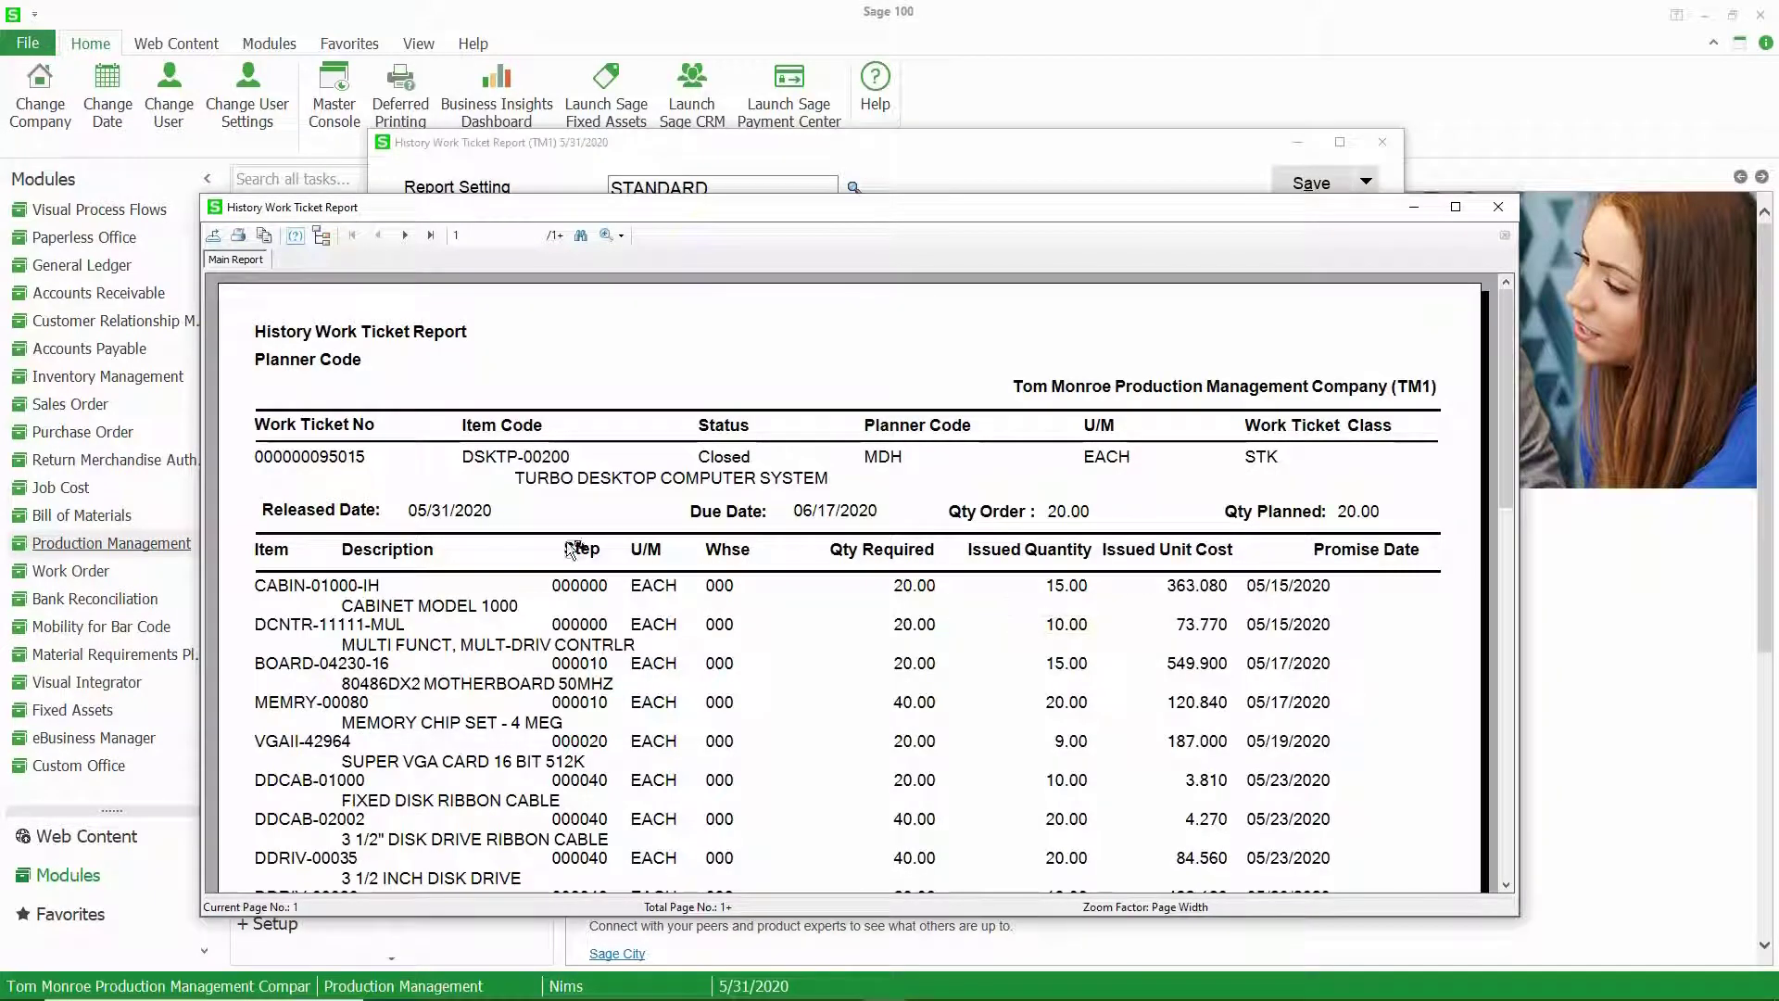
- Close the history work ticket report preview
left_click(1499, 210)
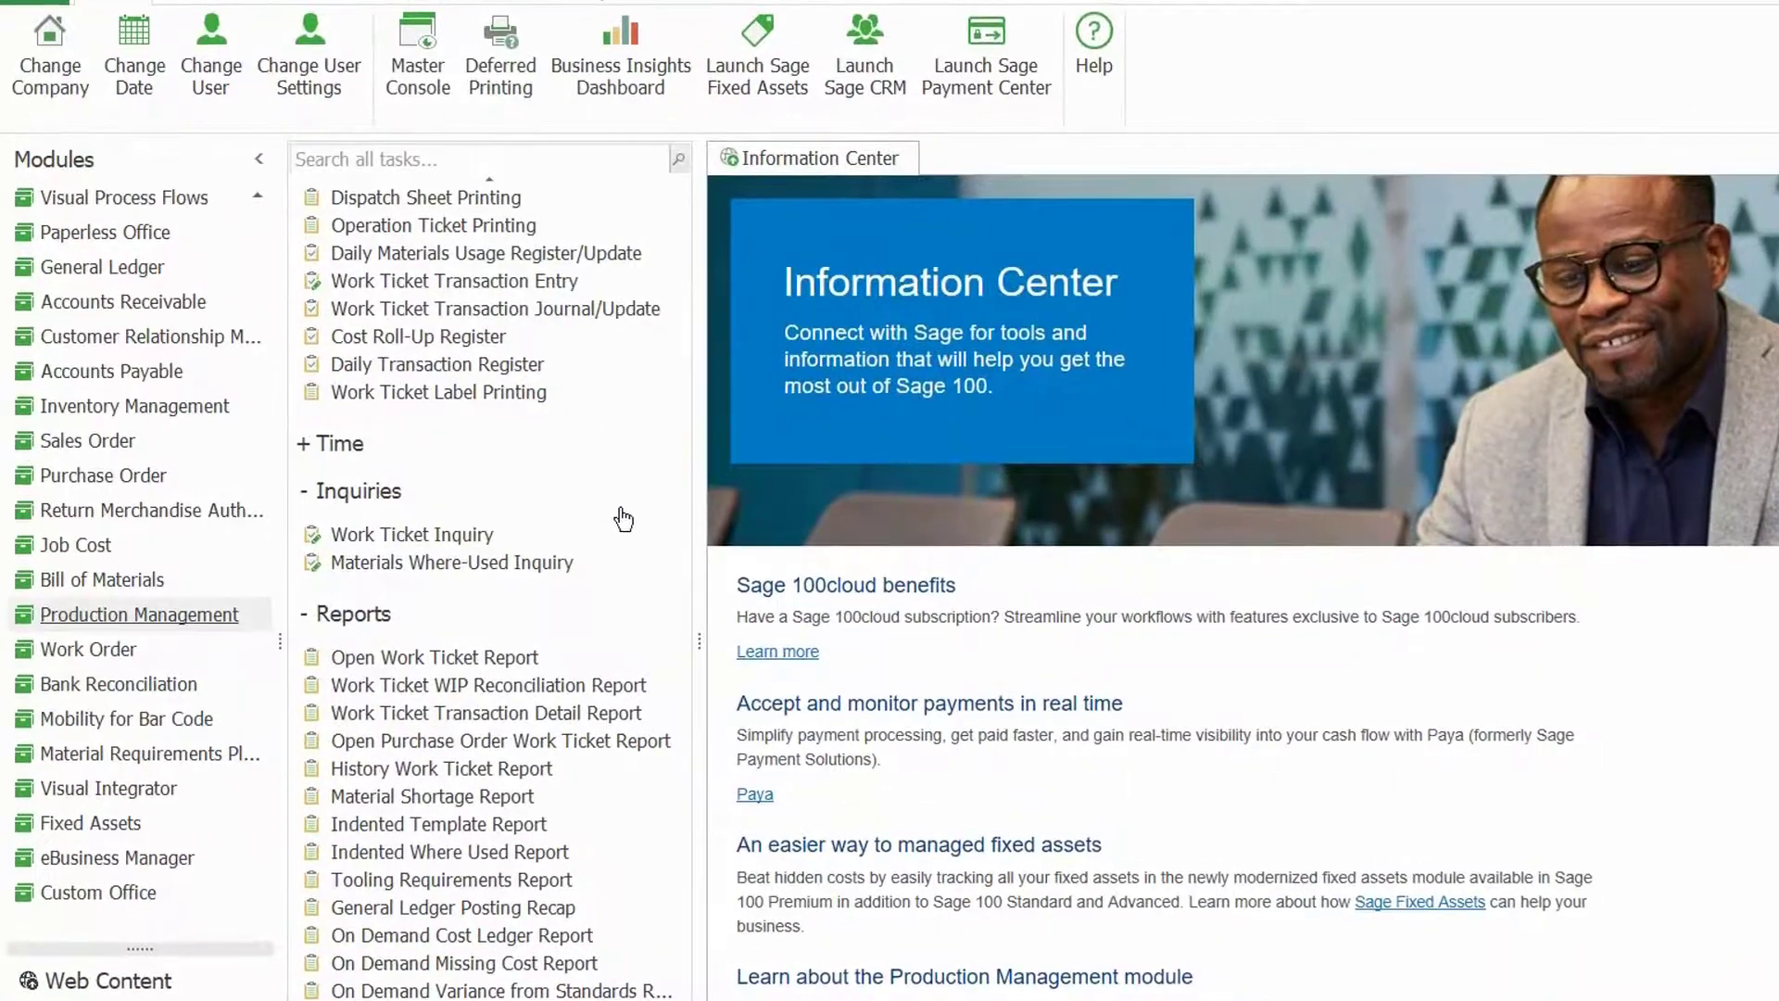
- Start an A/P invoice from COMPUTER ROOM SUPPLY STORE with an invoice number and 100.00 amount
left_click(157, 370)
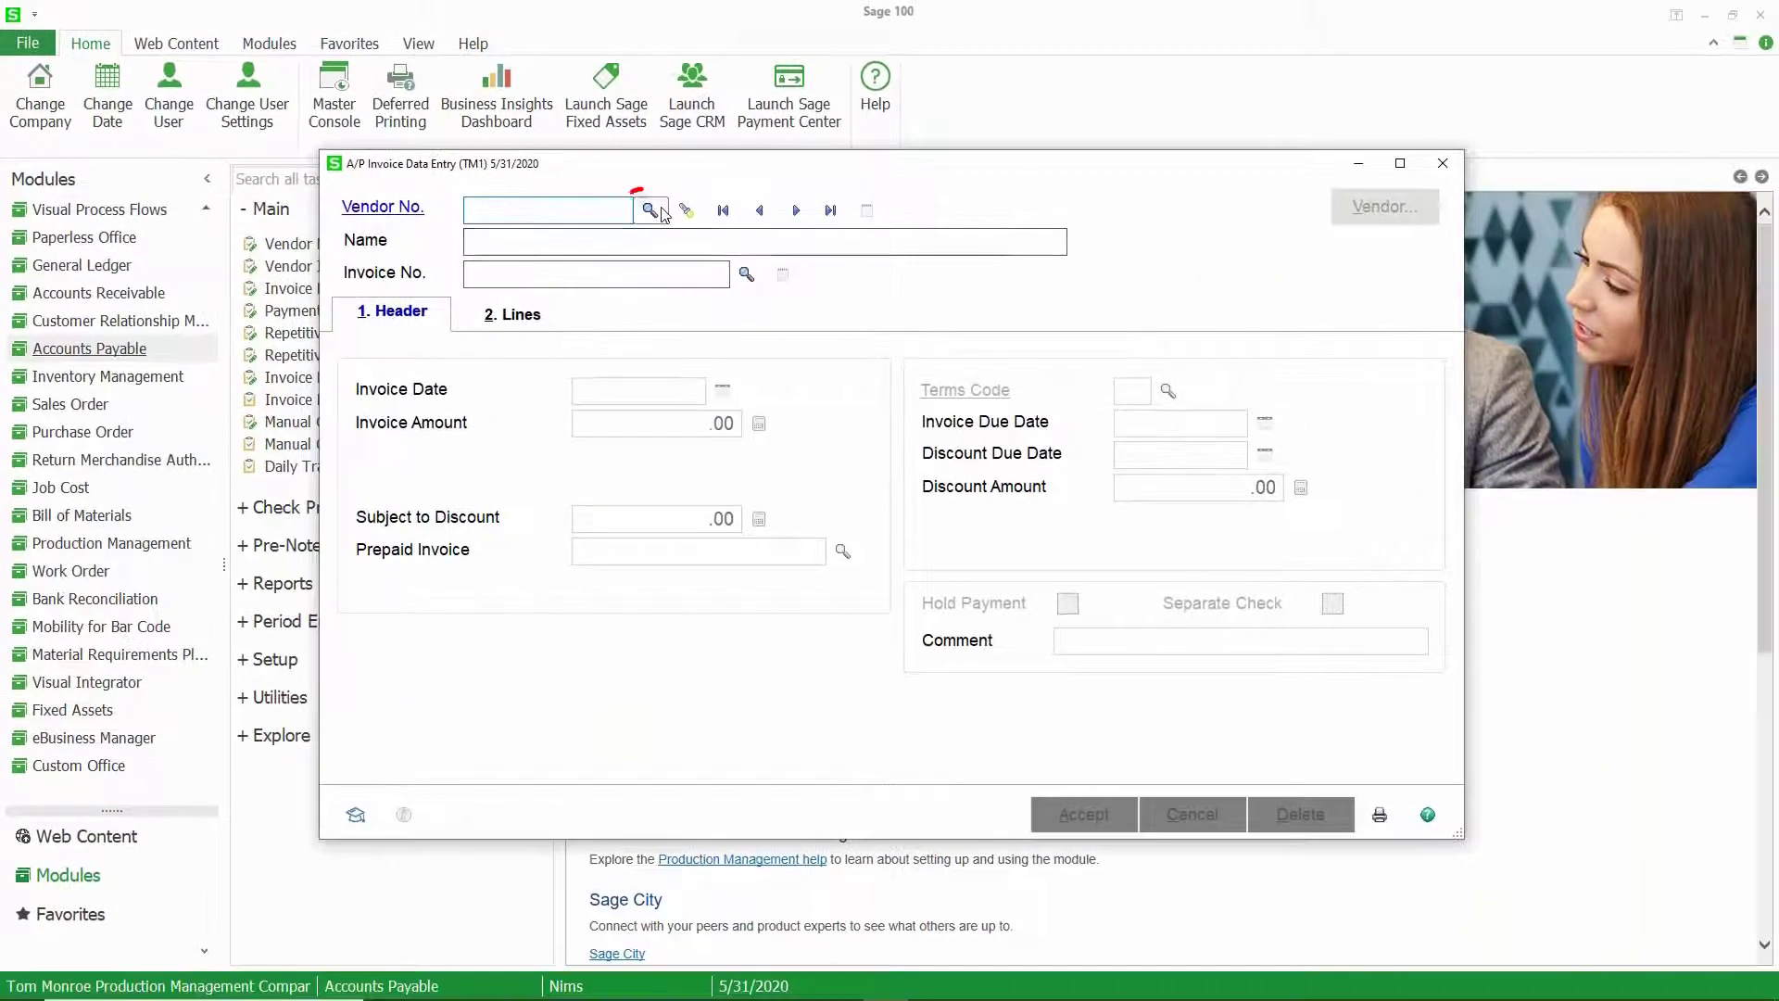
left_click(650, 210)
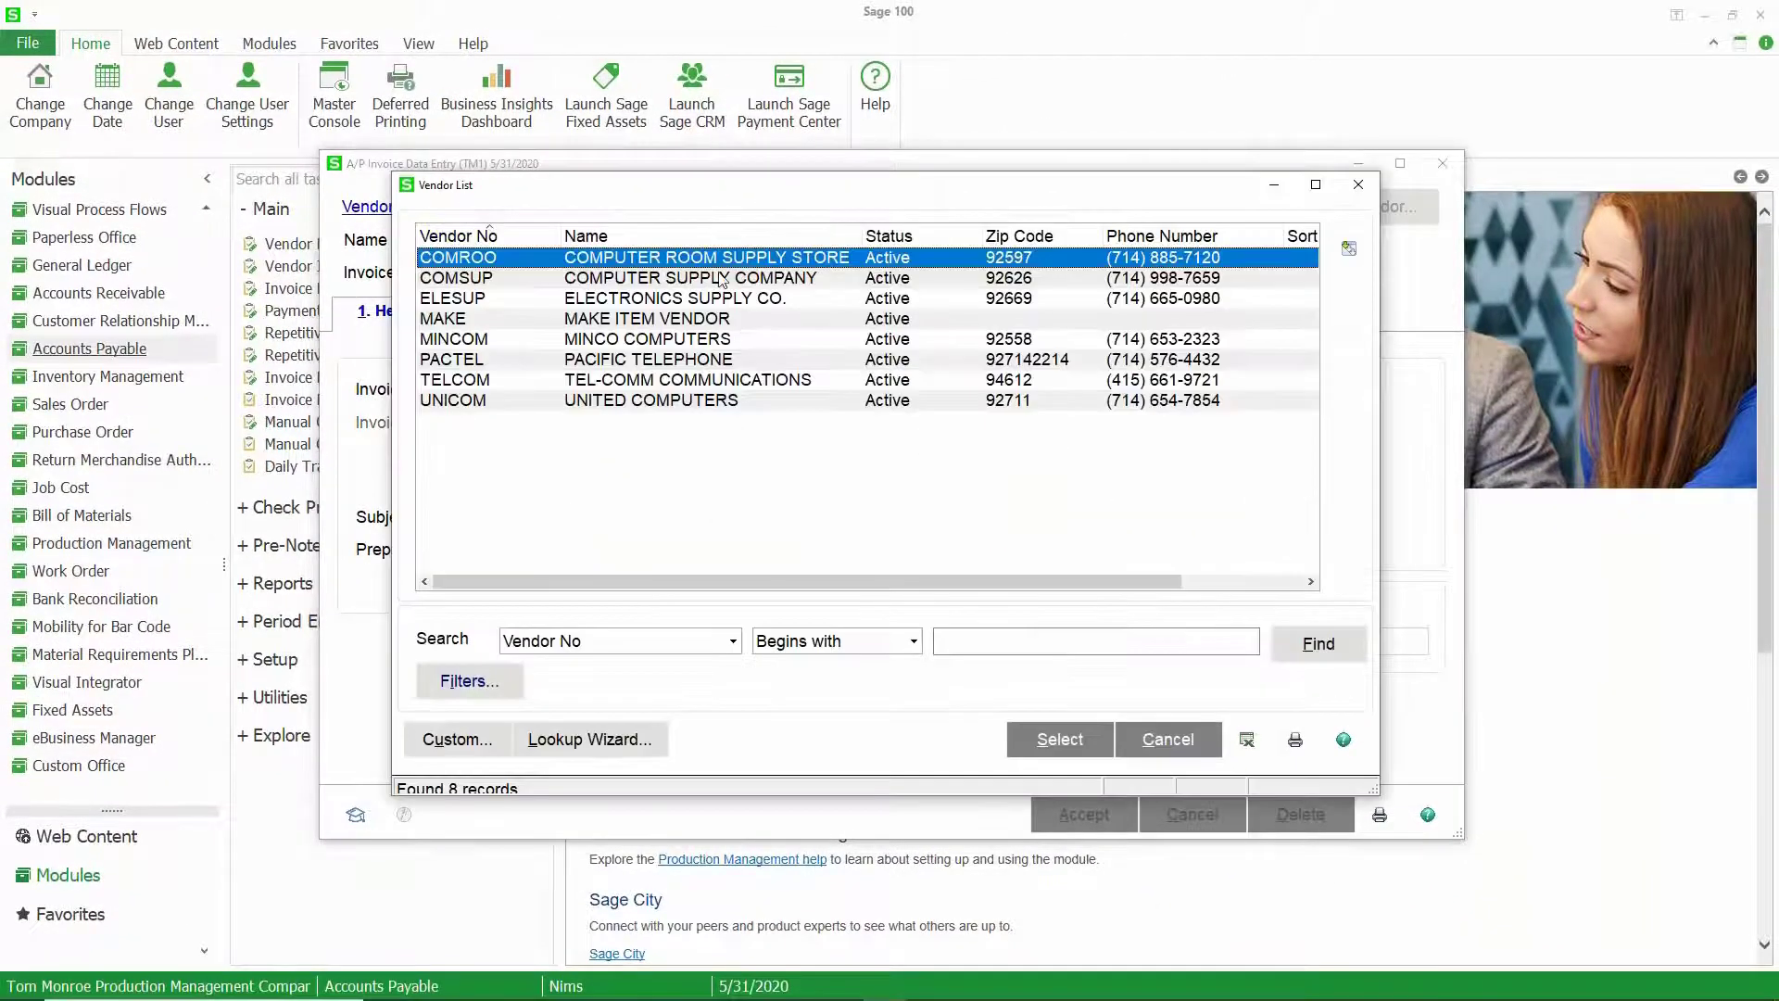
double_click(723, 261)
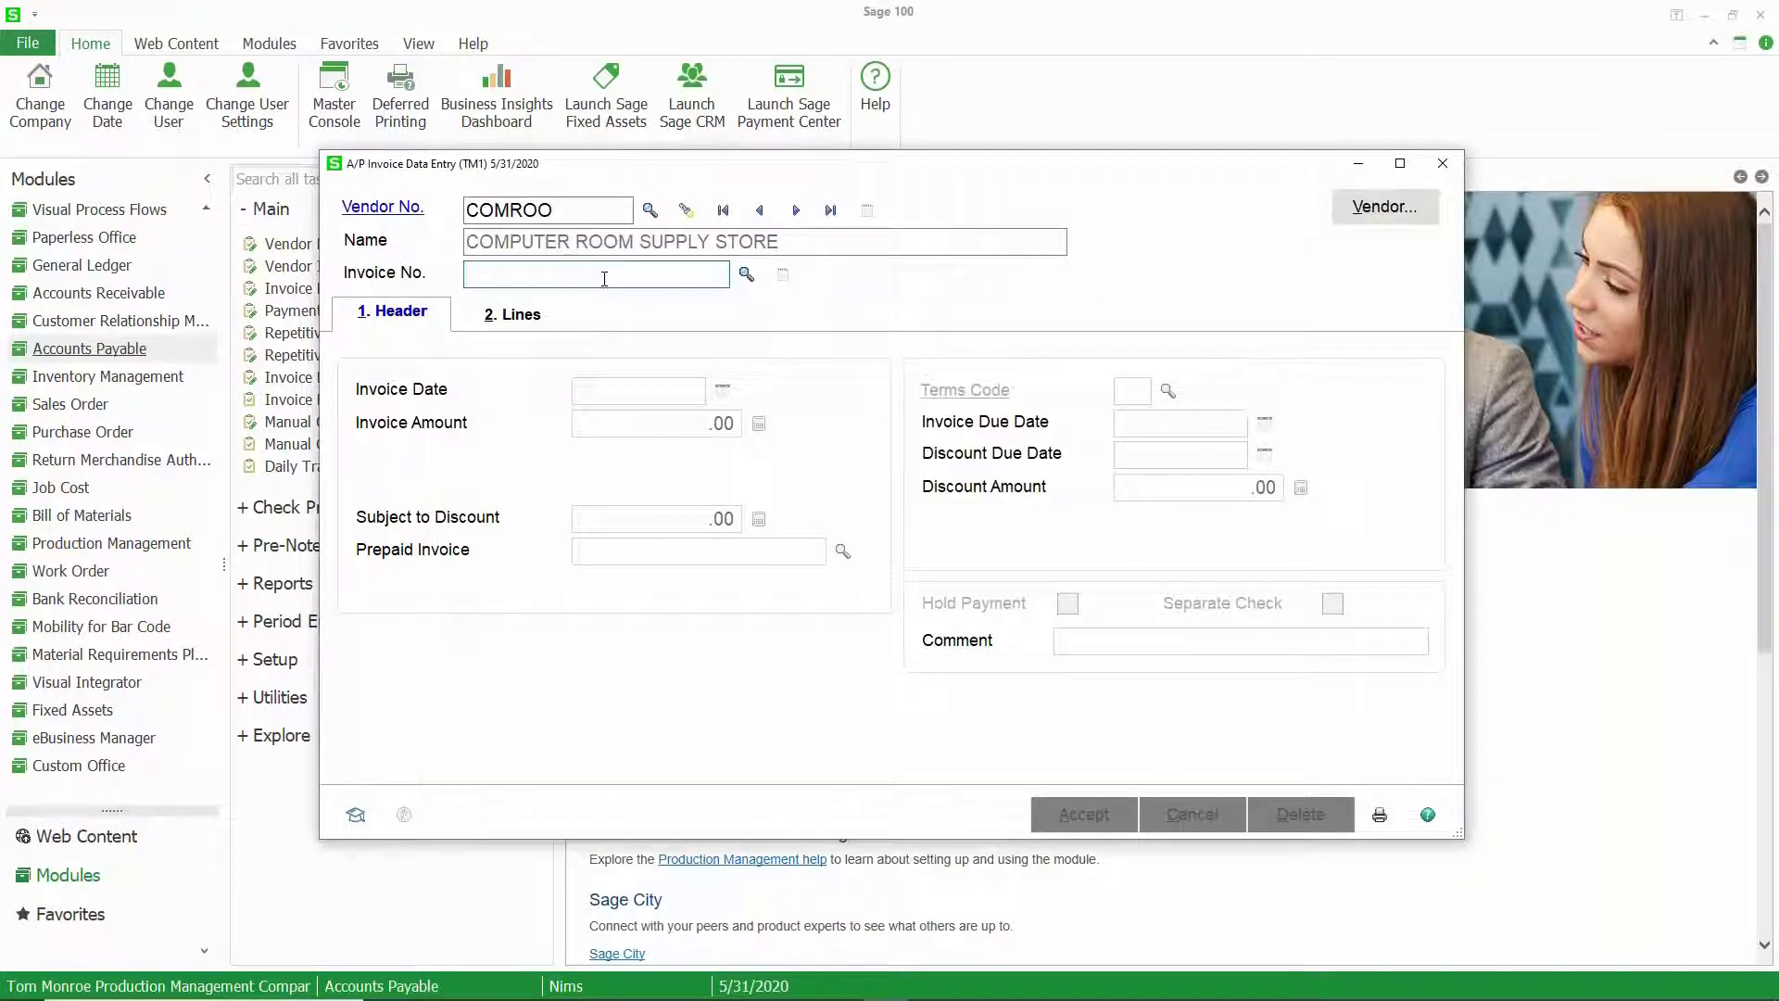
left_click(605, 275)
type("654646")
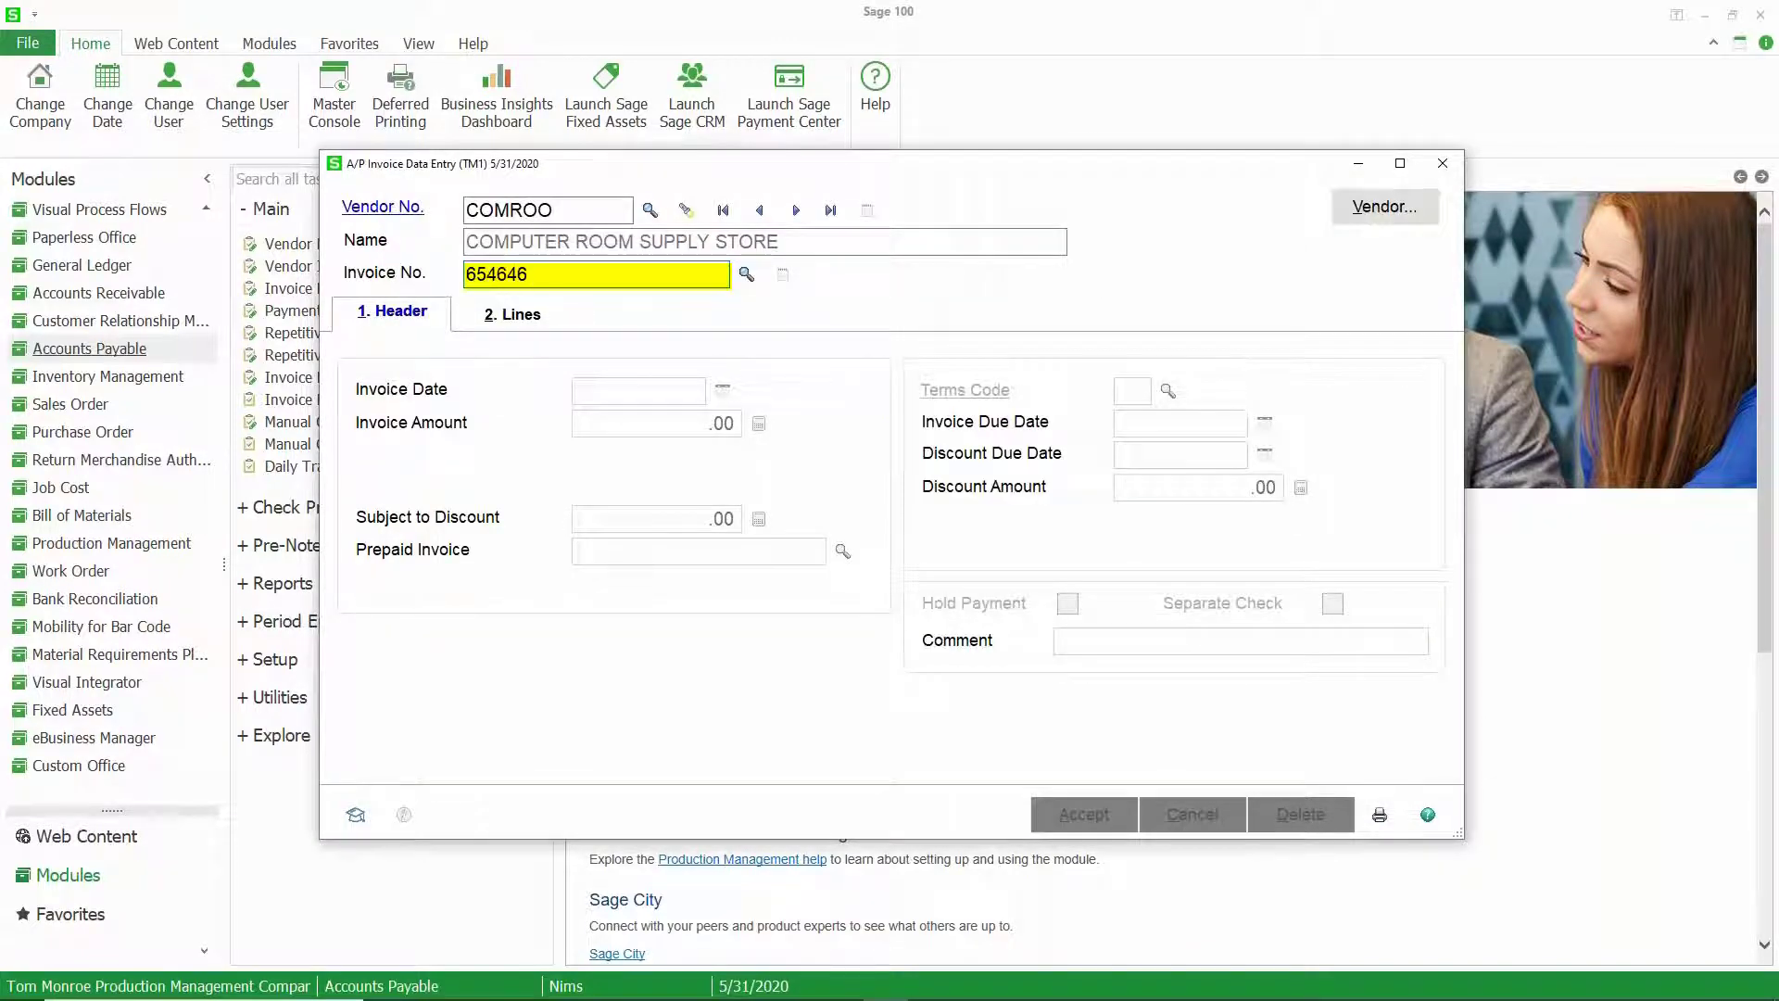
key("Tab")
key("Tab")
type(".010000")
key("Tab")
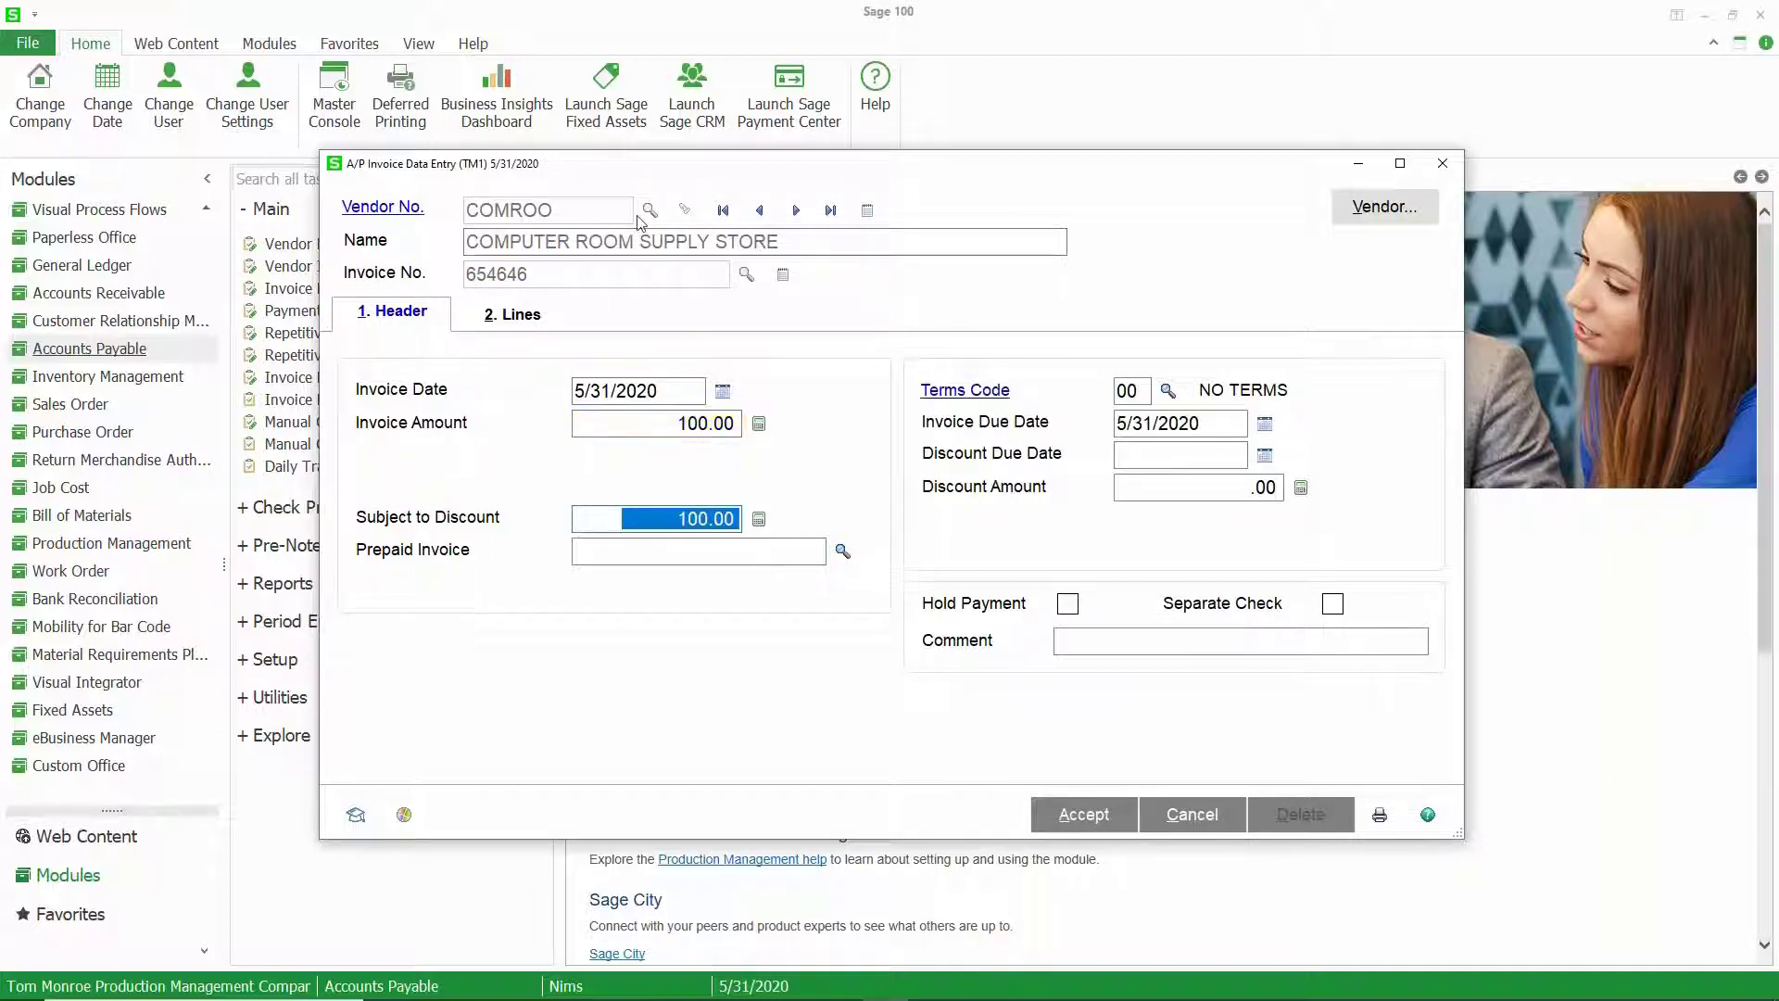
left_click(524, 315)
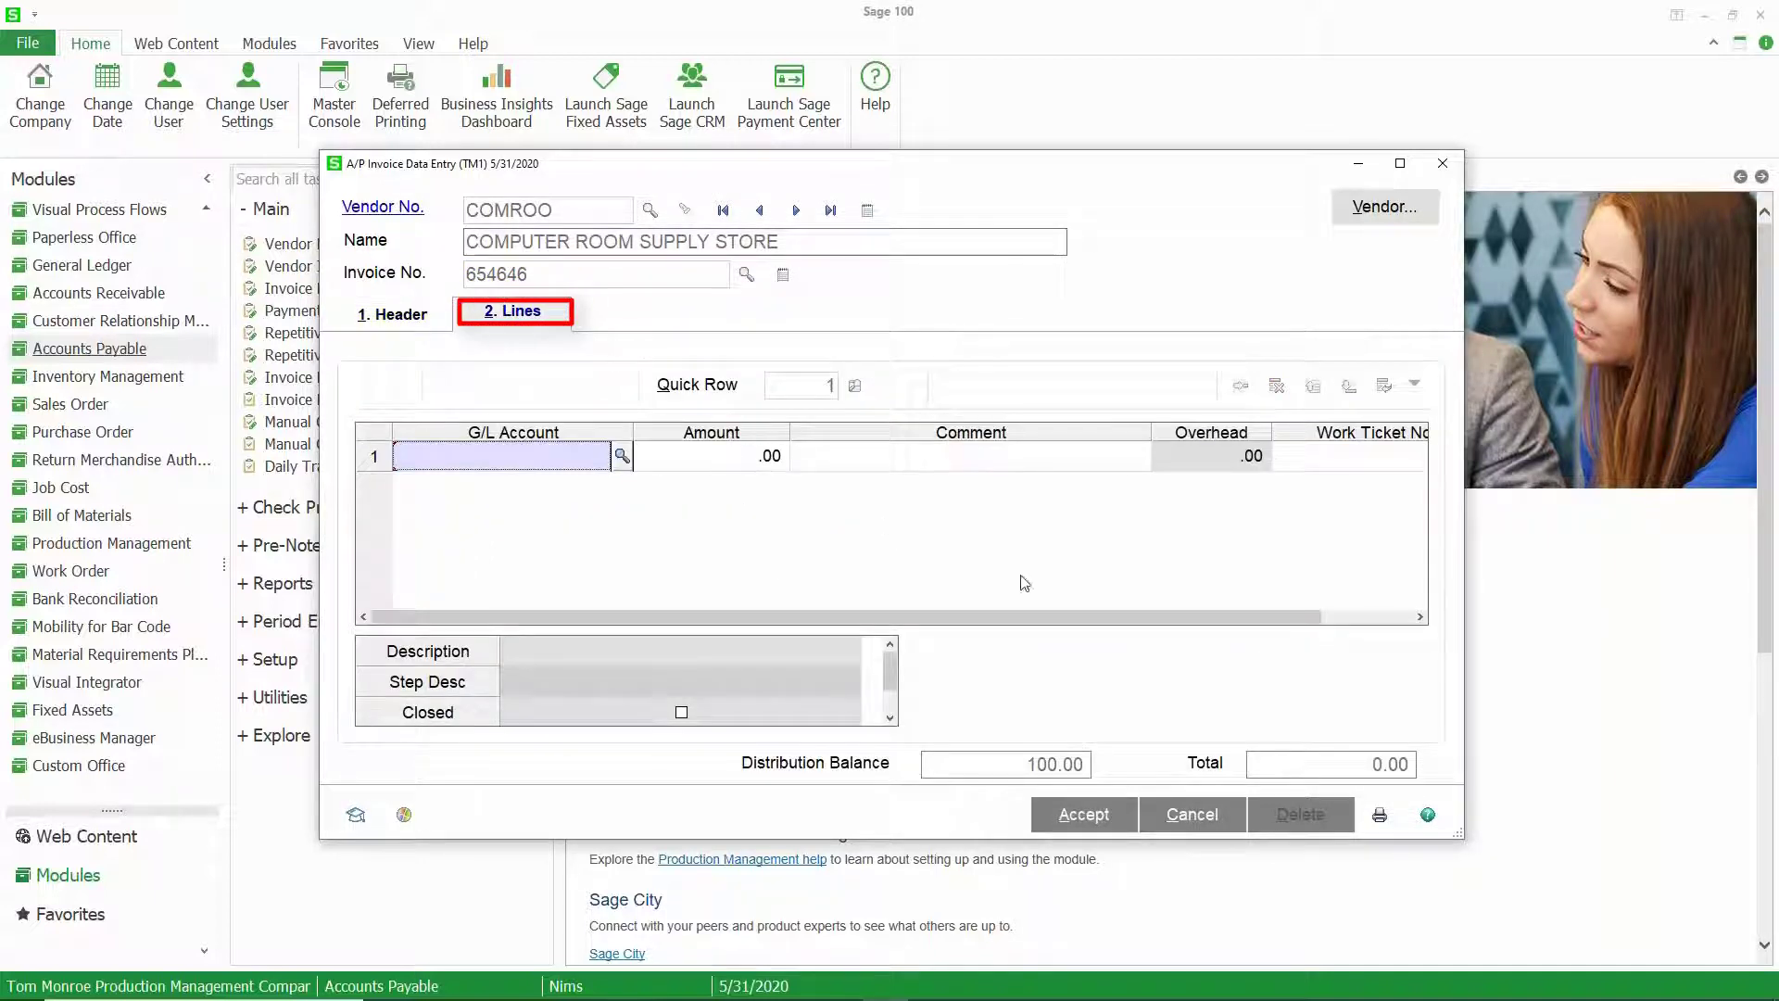
left_click_drag(1121, 616, 1213, 617)
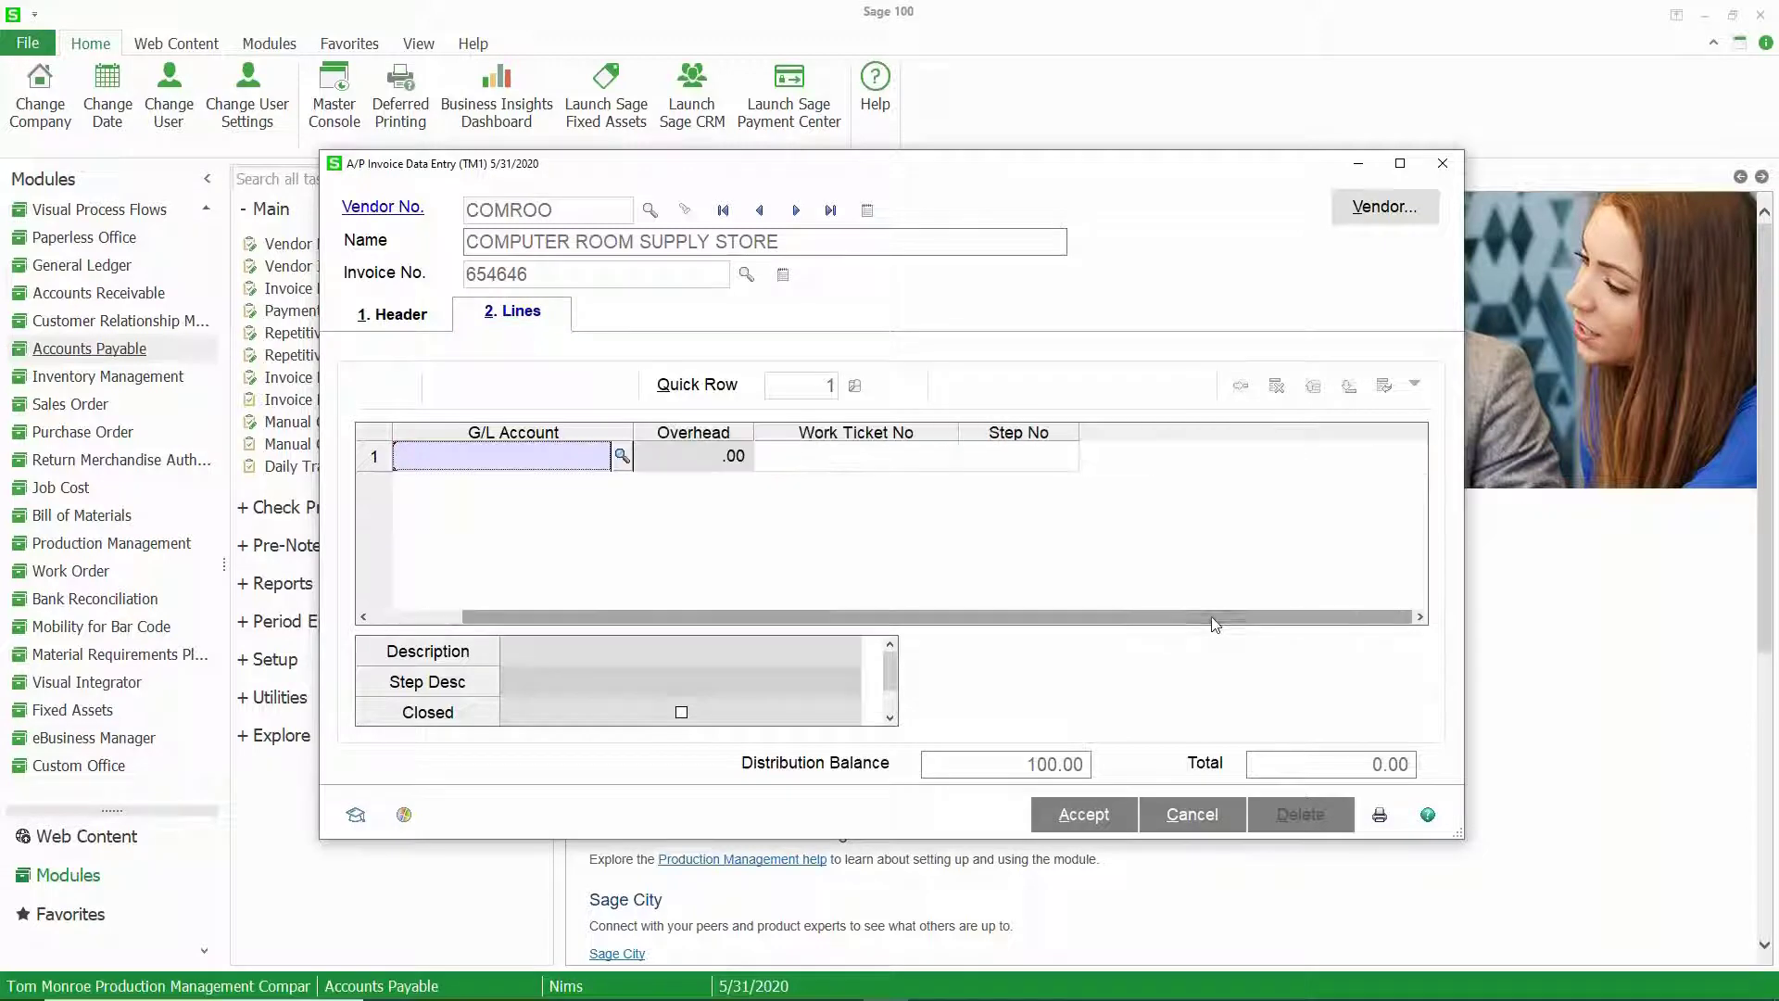
left_click(942, 454)
left_click(944, 458)
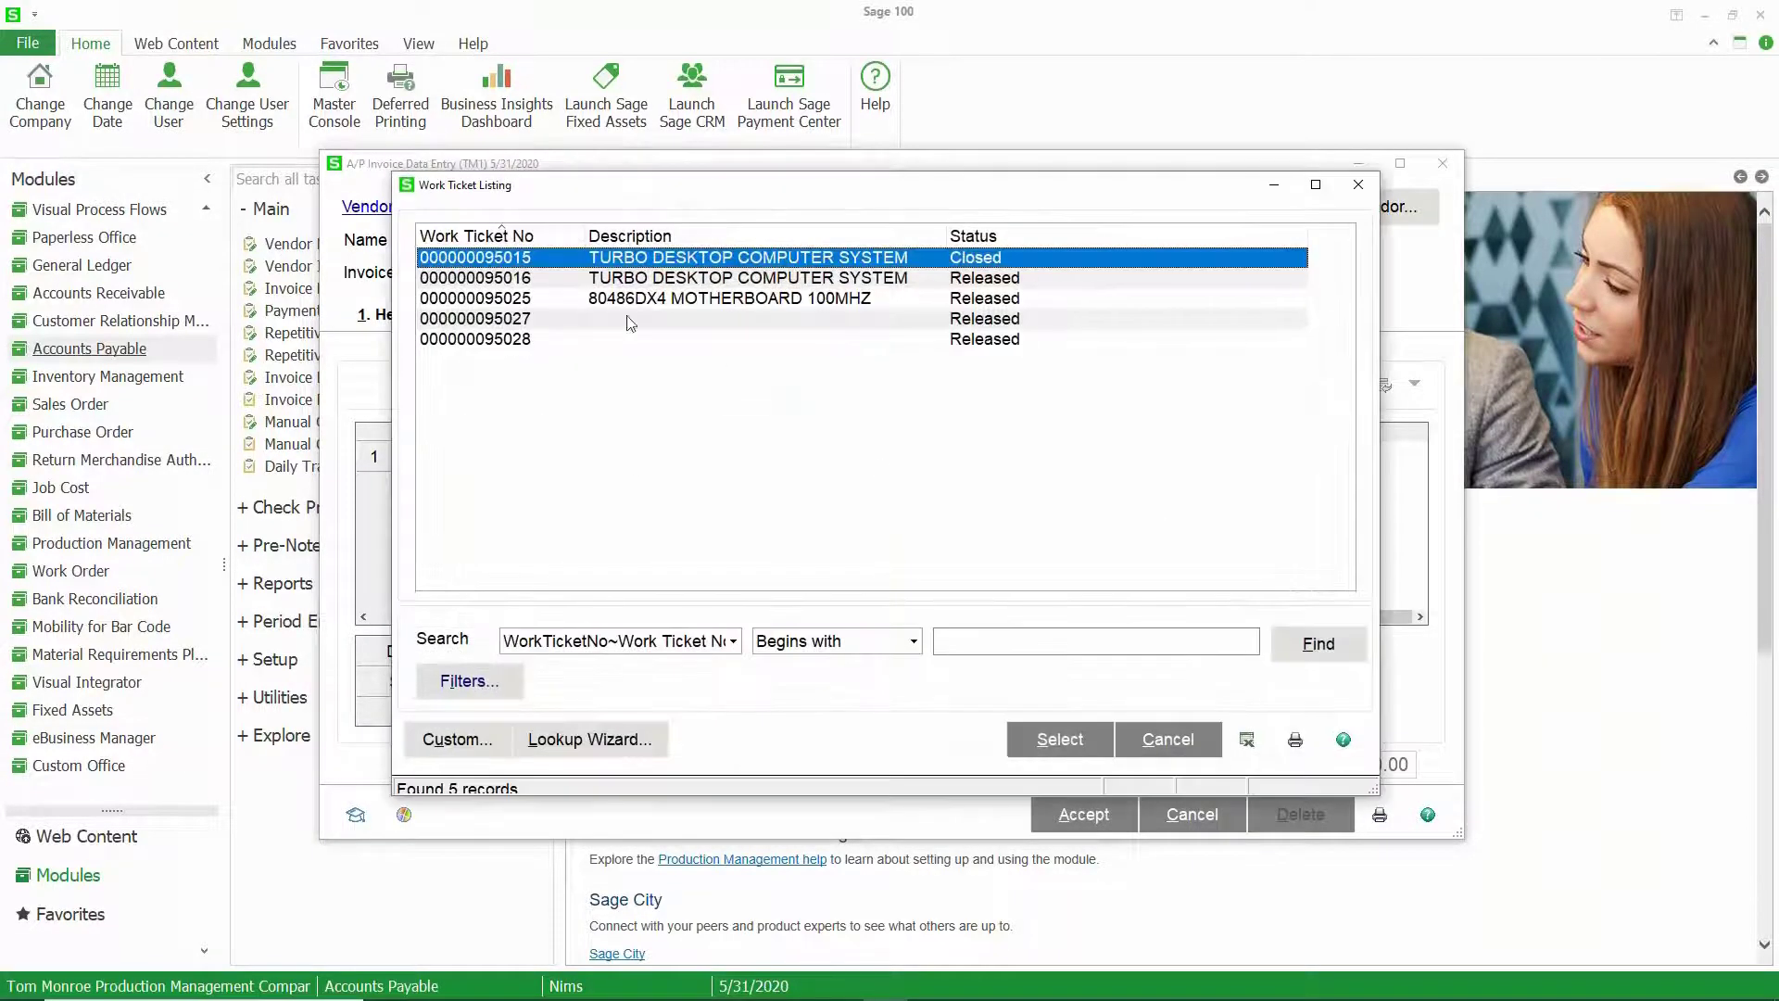
double_click(563, 266)
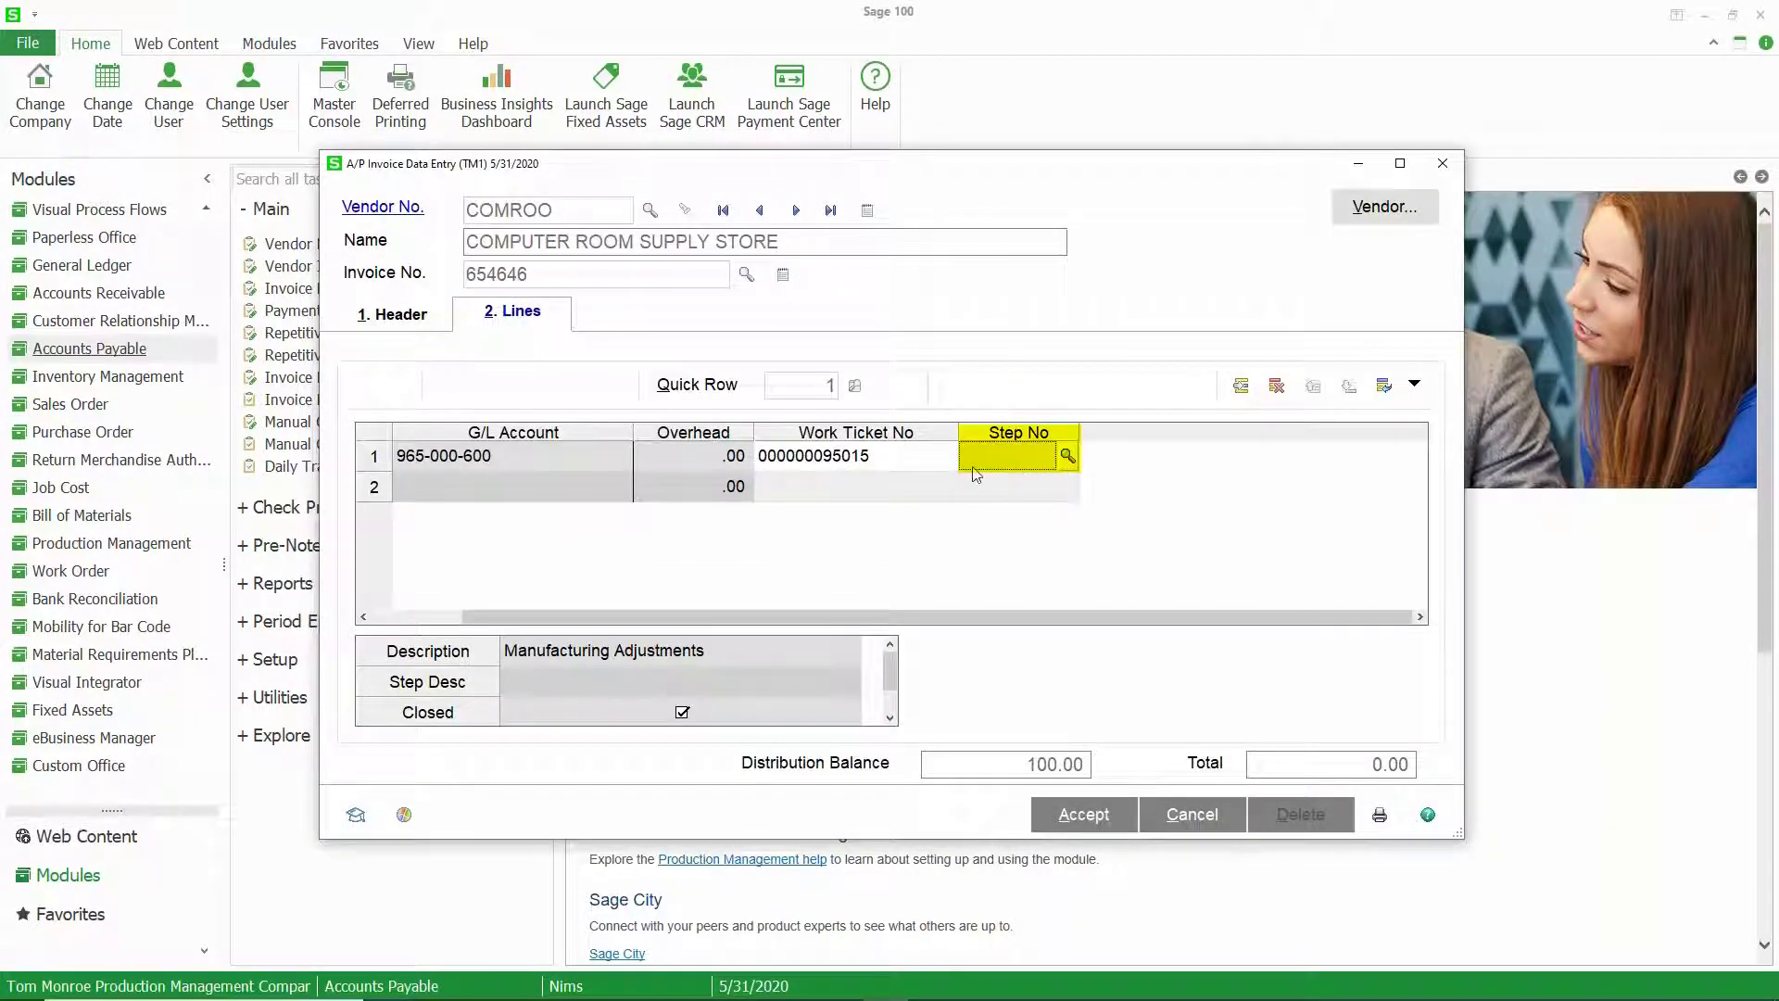
left_click(1067, 455)
left_click(589, 319)
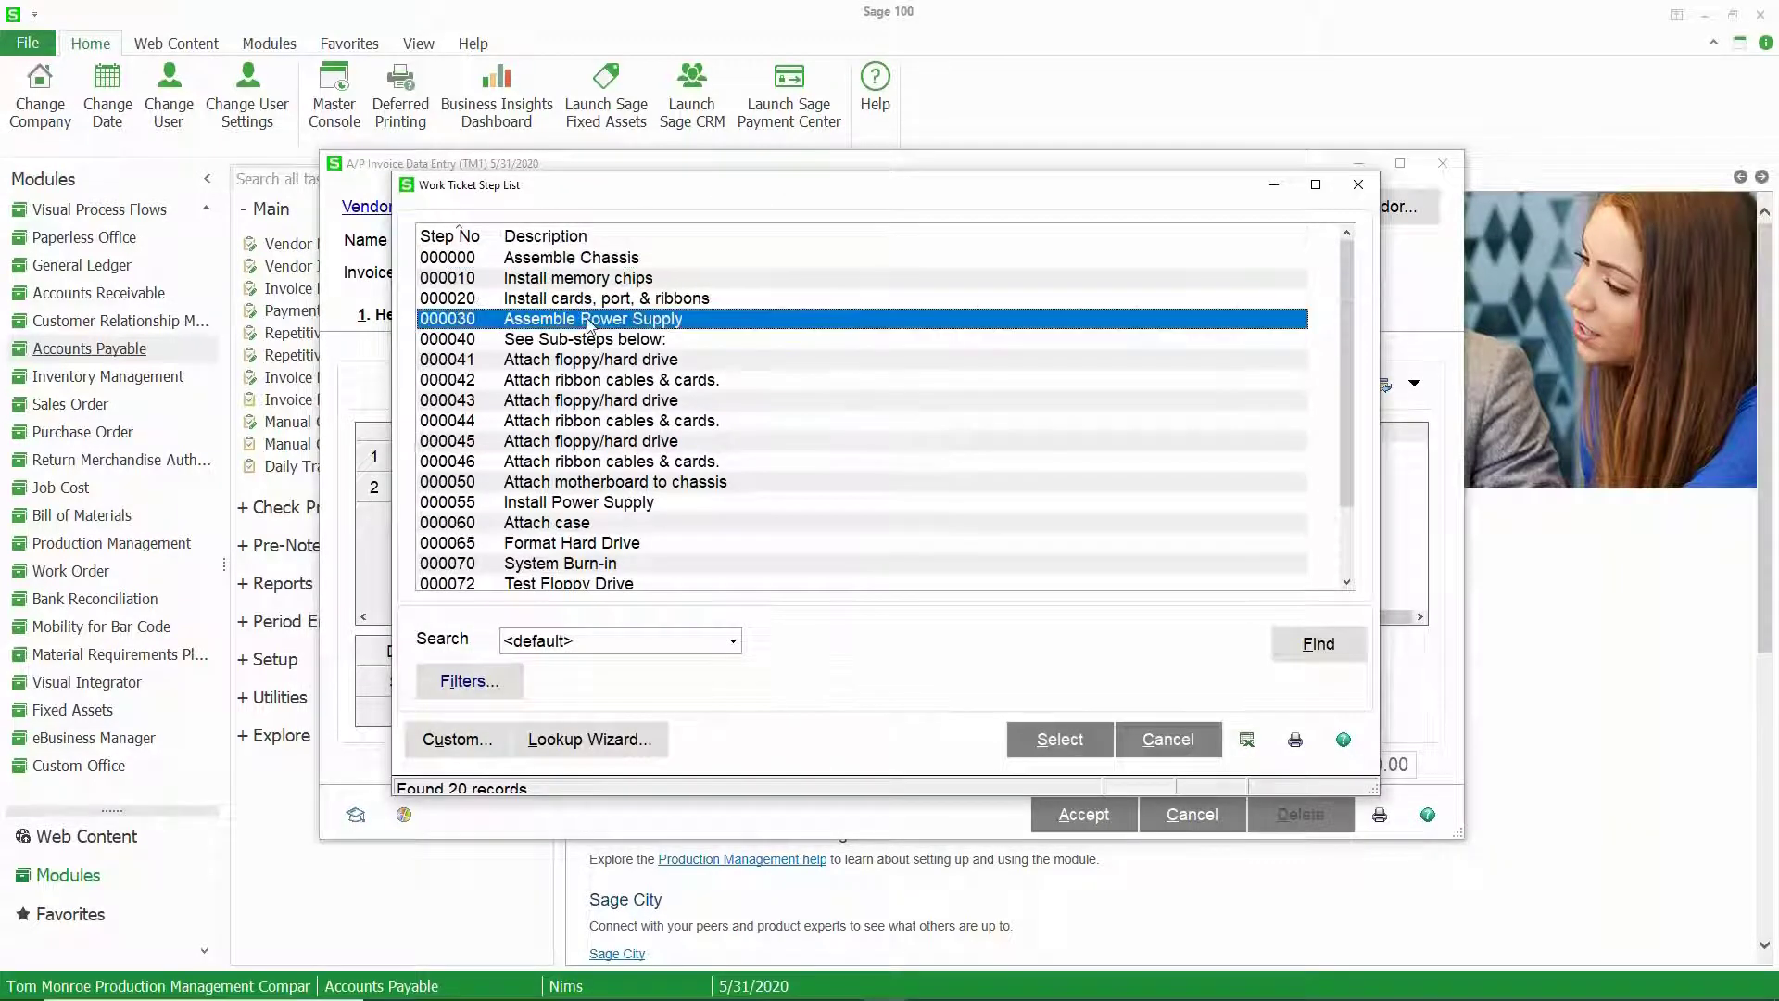
double_click(588, 320)
left_click(542, 456)
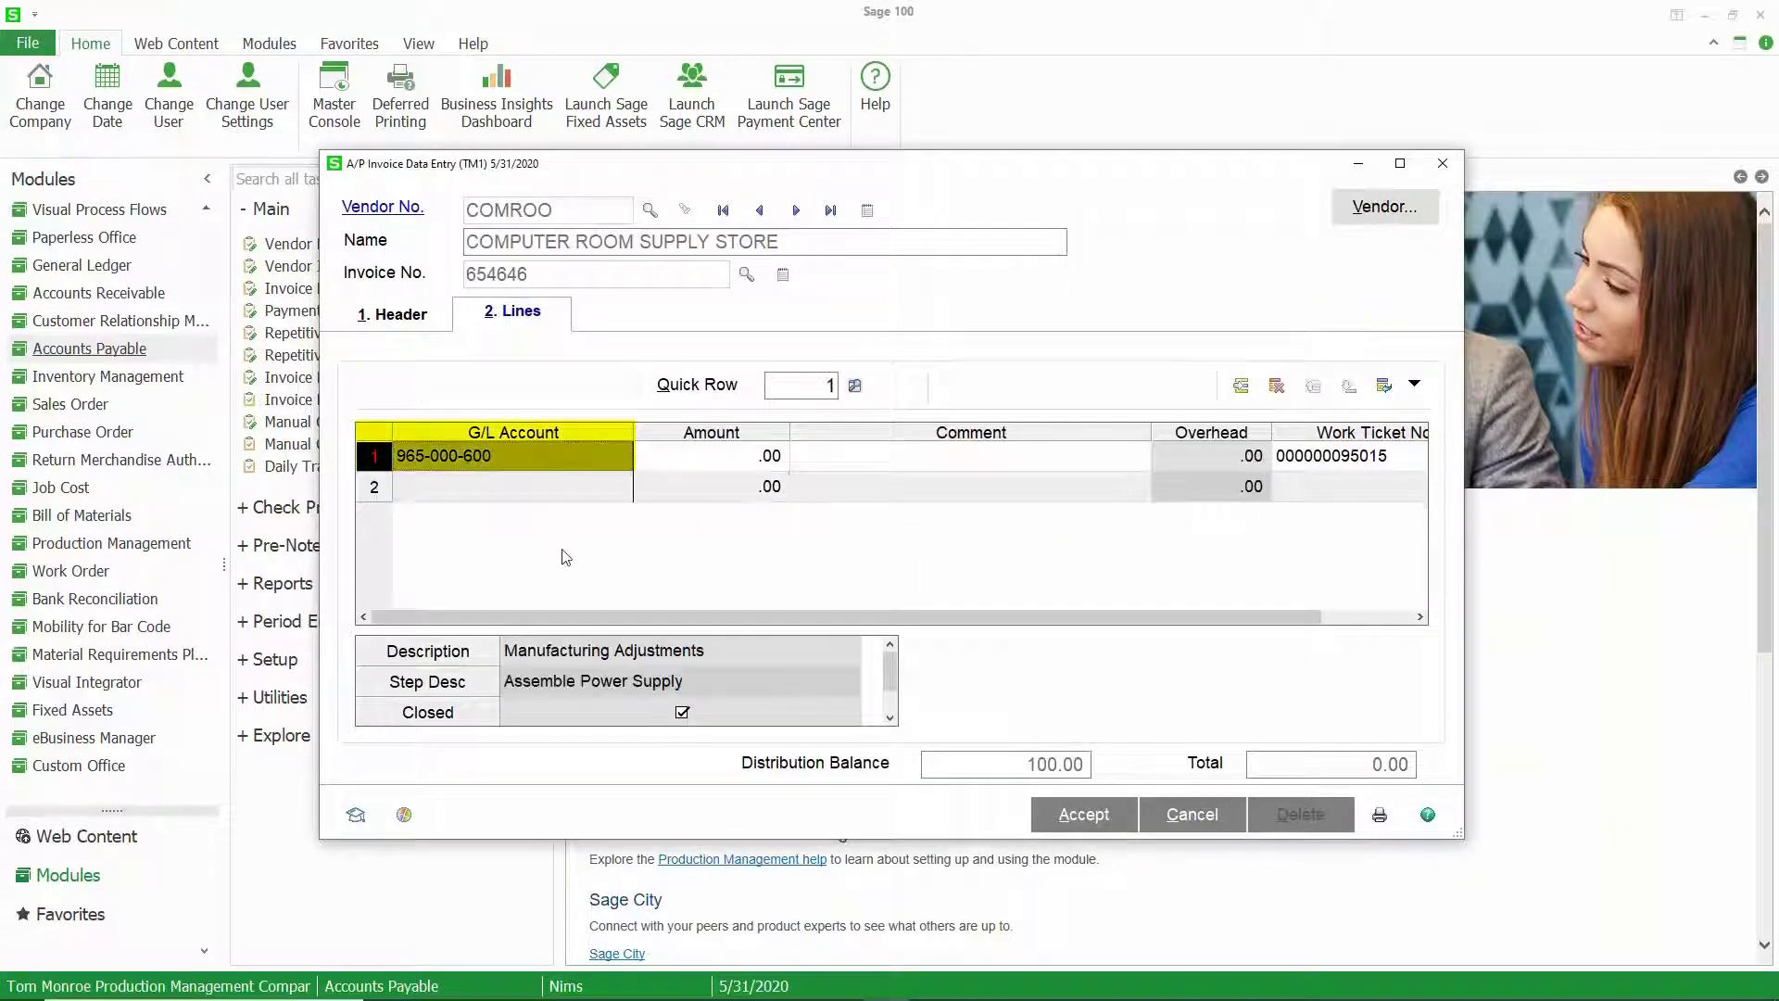